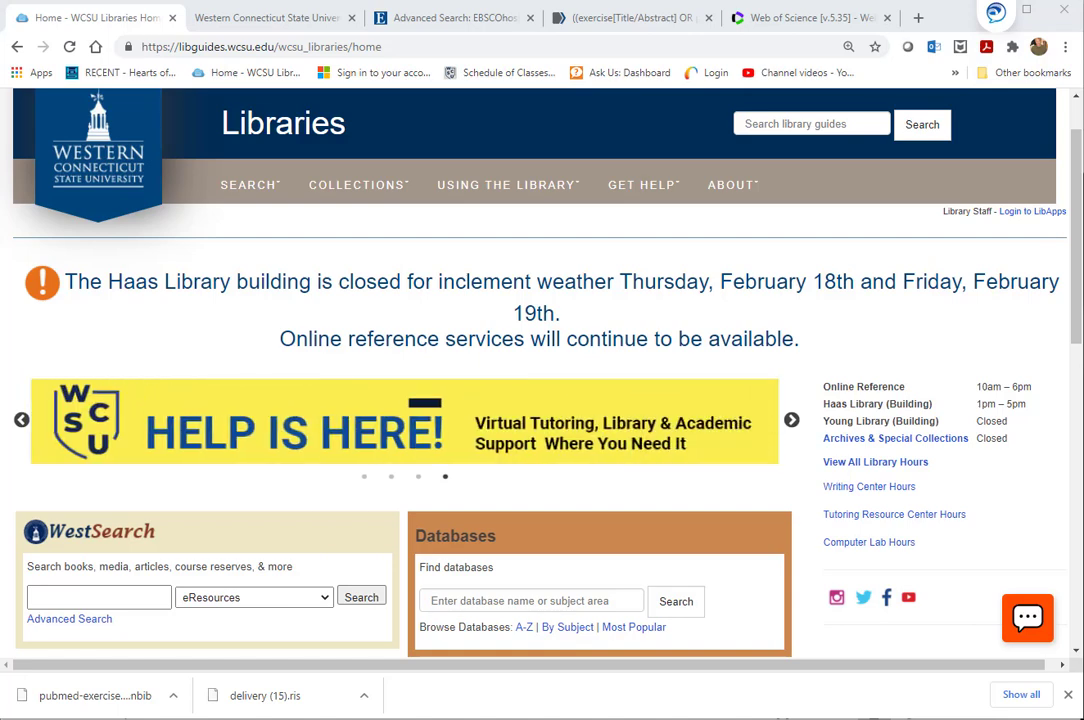
Step: From the university homepage, go to the Library site and open its A-Z list of databases
left_click(257, 5)
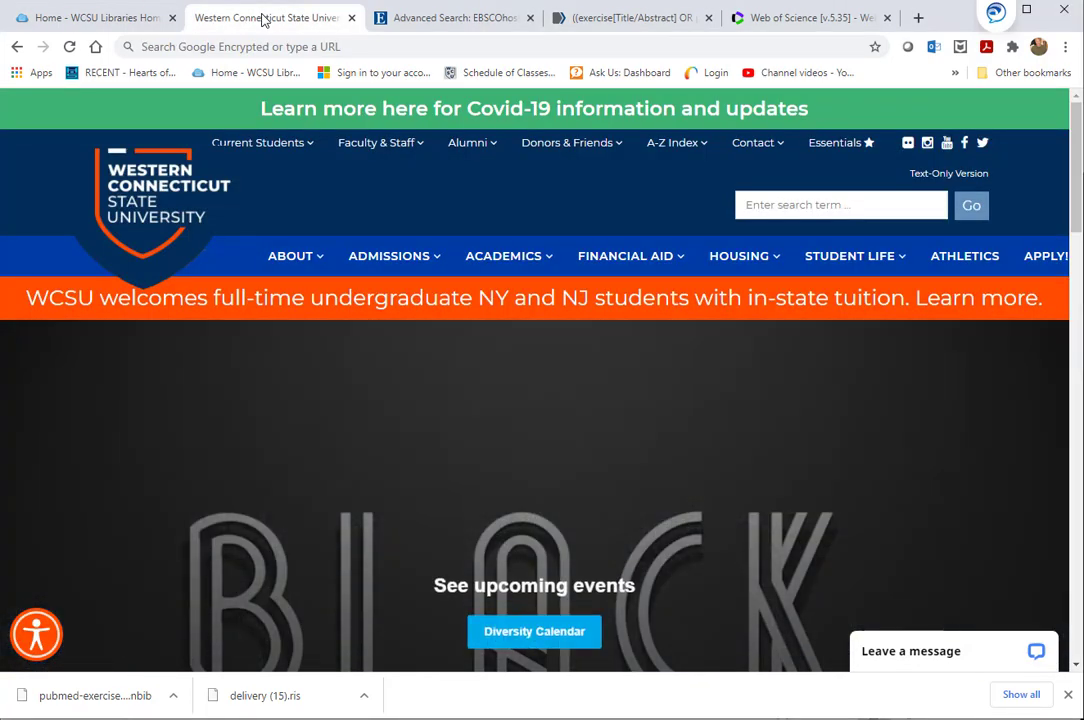
mouse_move(822, 150)
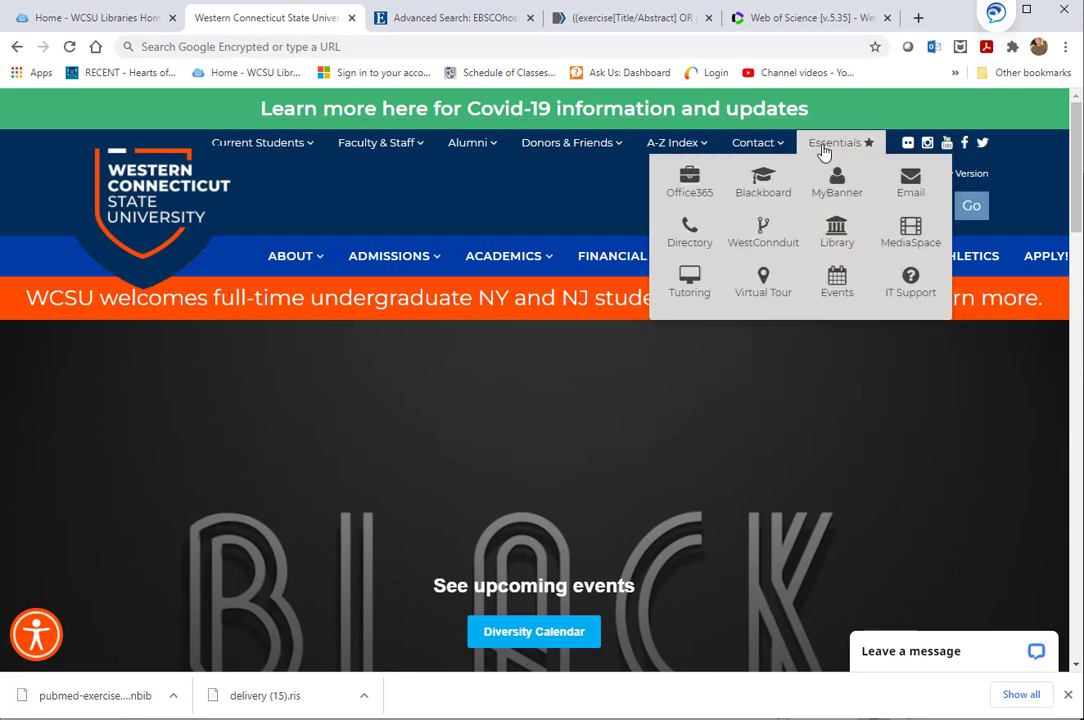
left_click(838, 238)
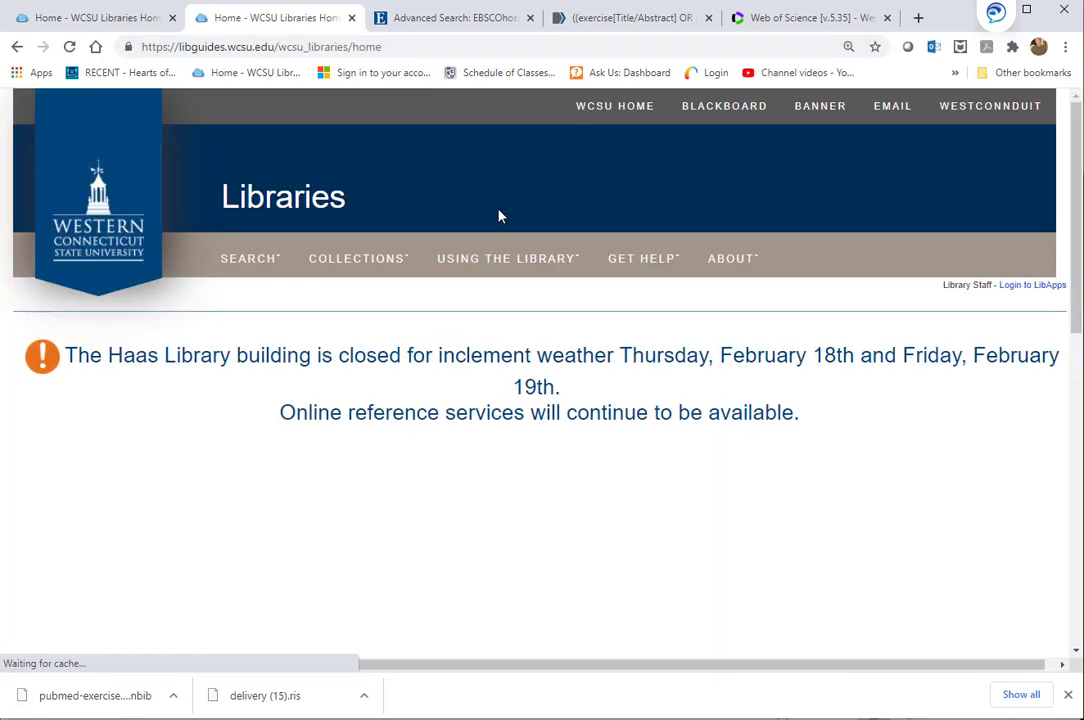
scroll(1058, 285, "down", 2)
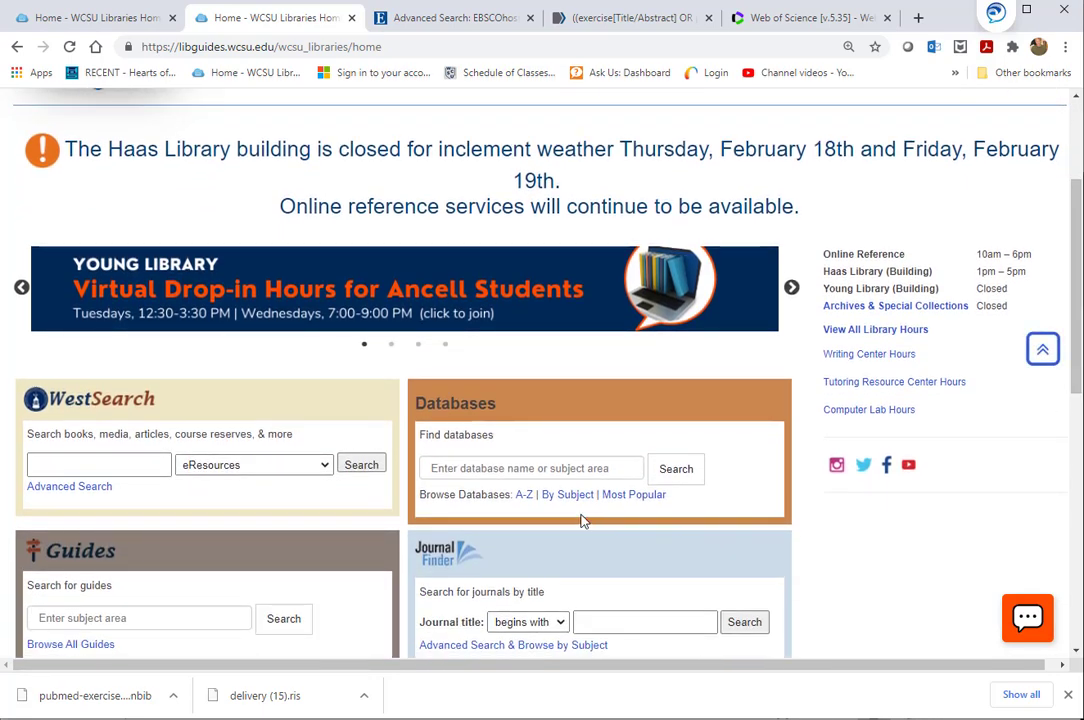
left_click(523, 496)
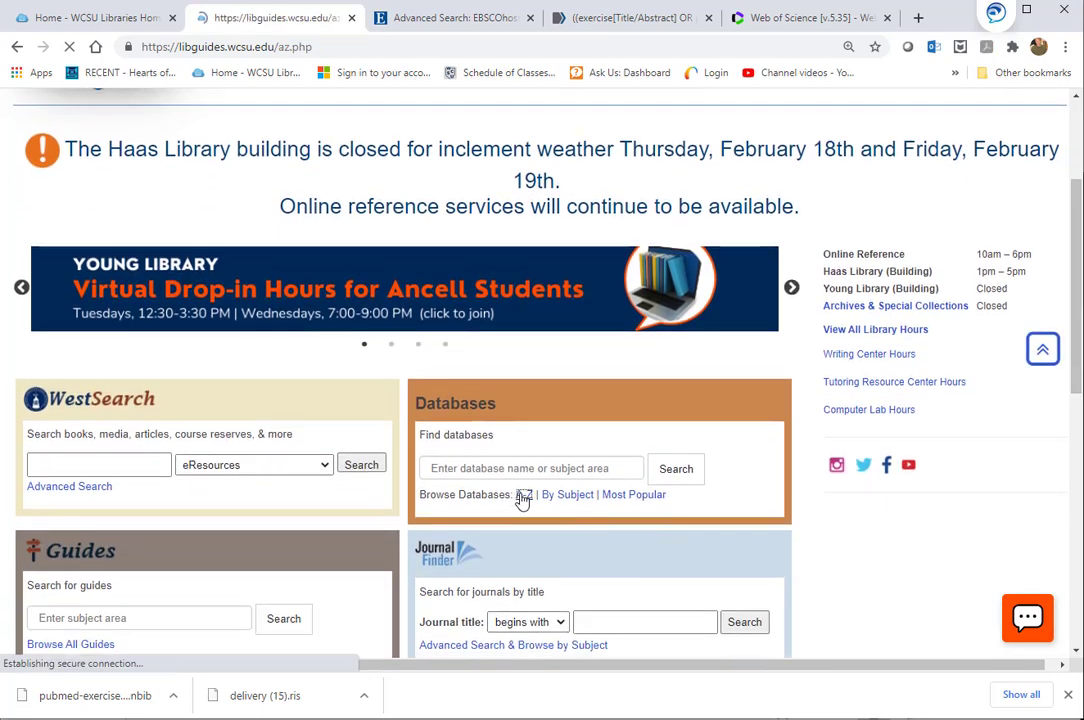
Step: Filter the A-Z database list by the Health Promotion subject
left_click(232, 405)
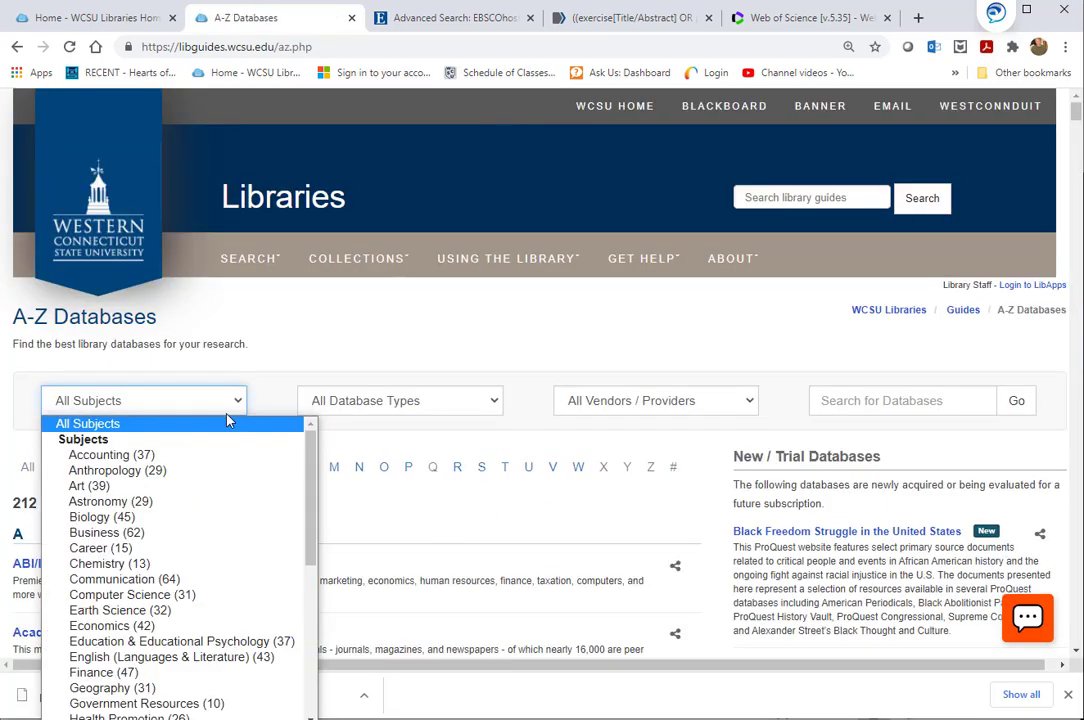
scroll(157, 528, "down", 5)
scroll(150, 500, "up", 3)
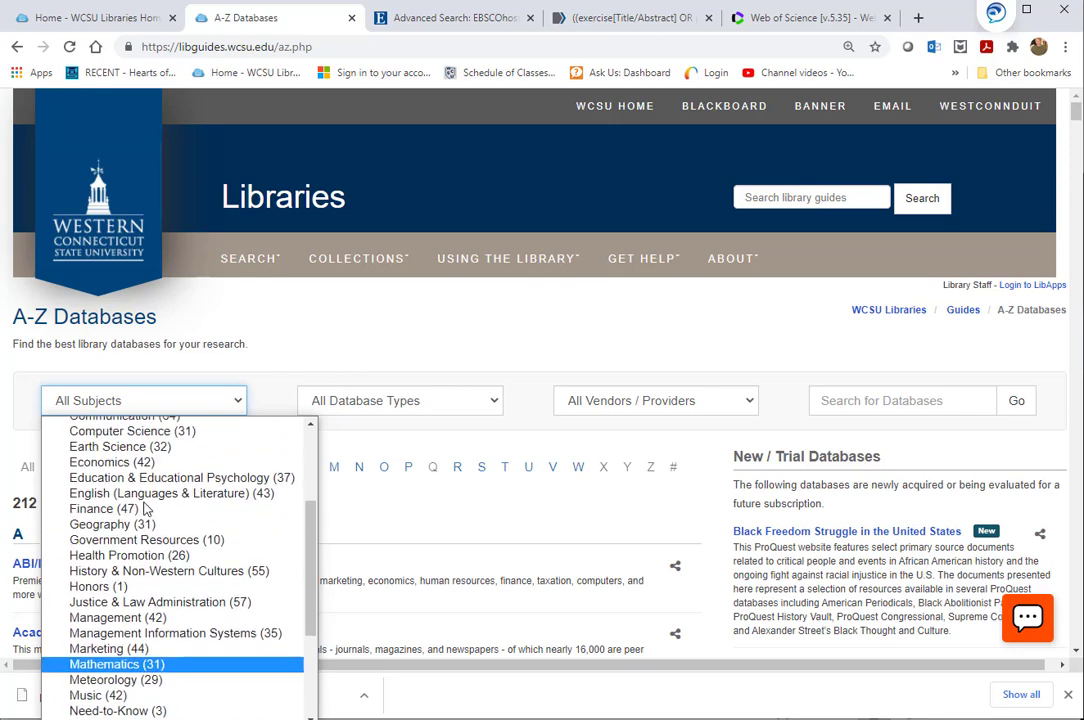
left_click(112, 556)
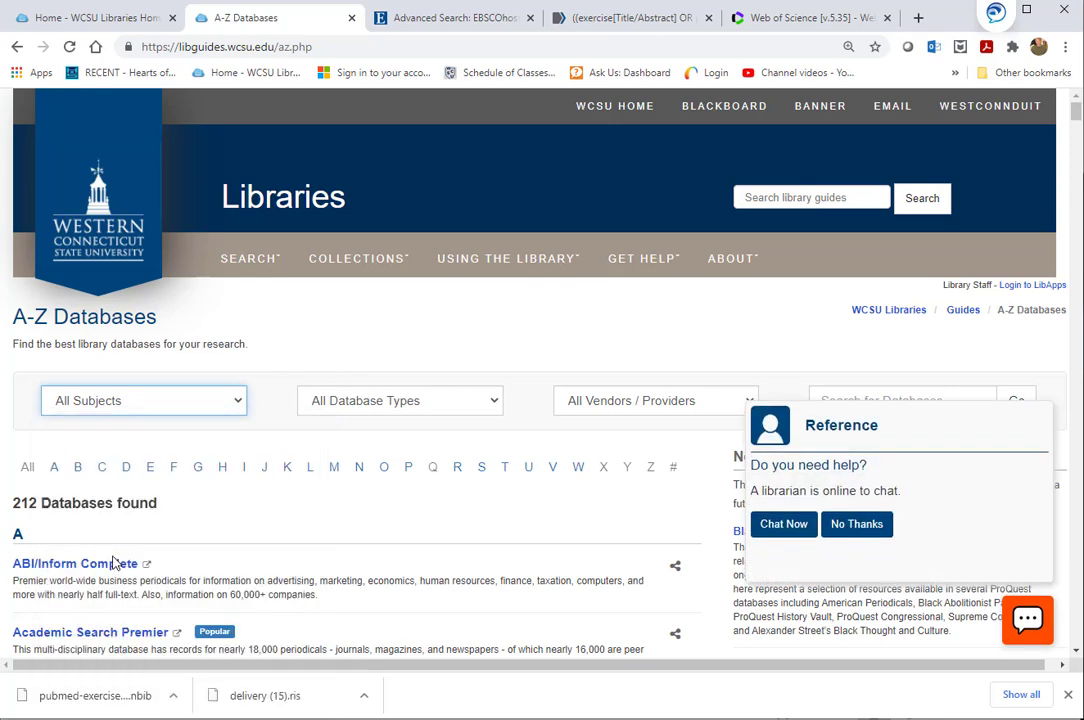
Step: Open CINAHL Complete from the Best Bets, switch it to Advanced Search, and dismiss the downloads bar
scroll(366, 552, "down", 1)
scroll(366, 552, "down", 2)
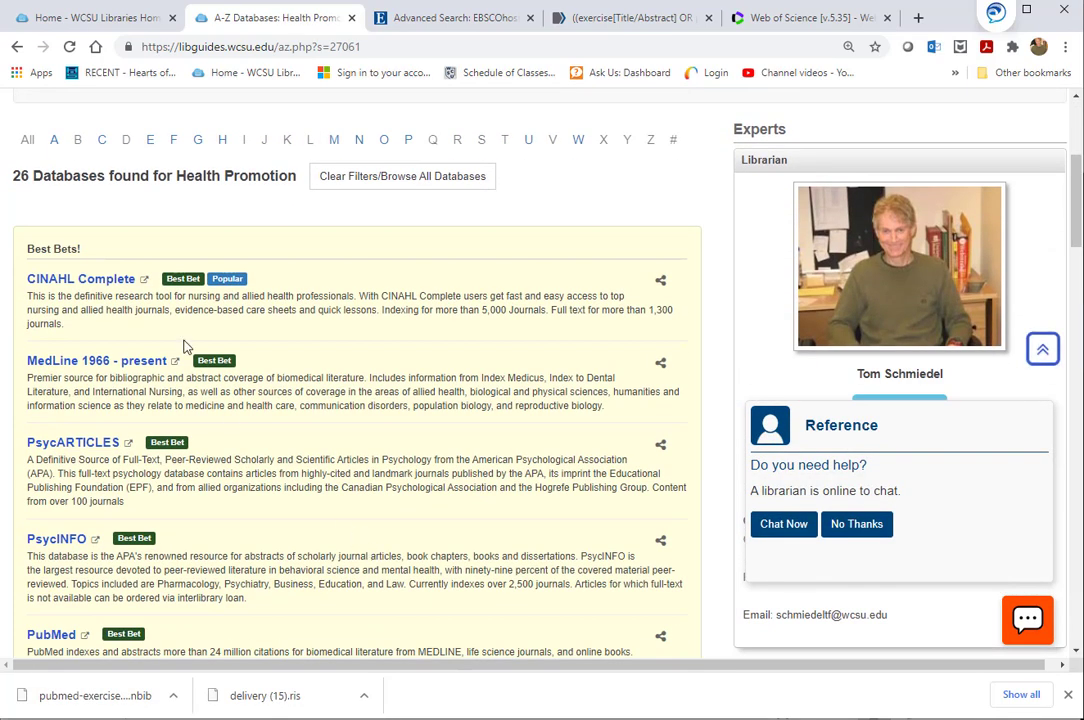
left_click(110, 287)
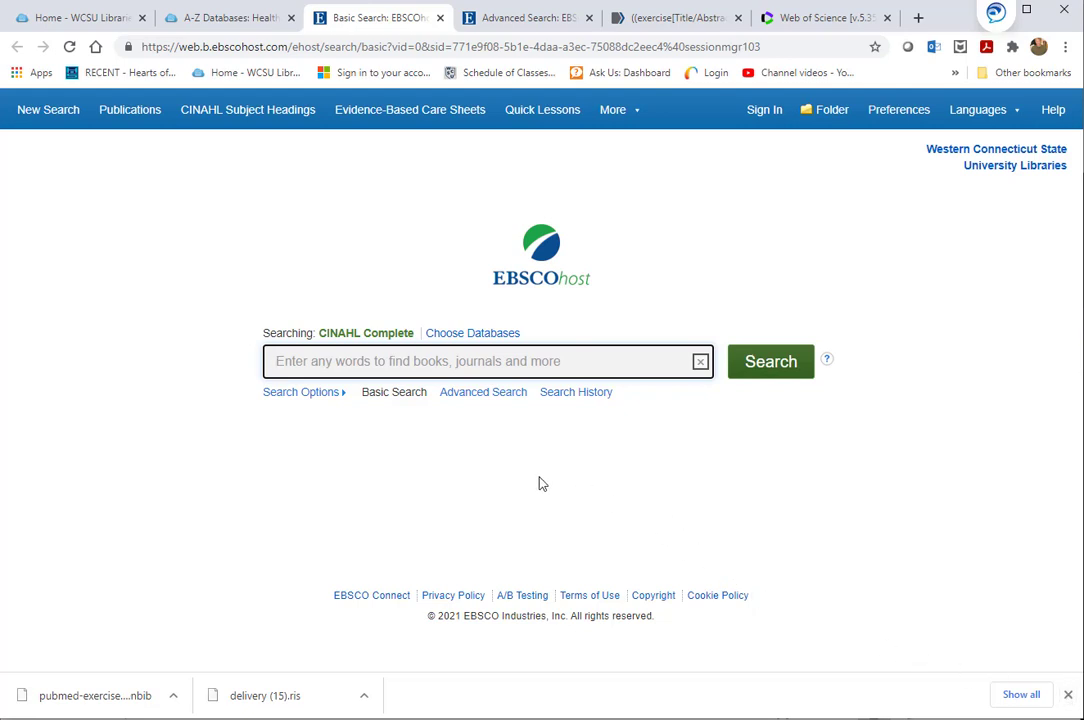
left_click(498, 394)
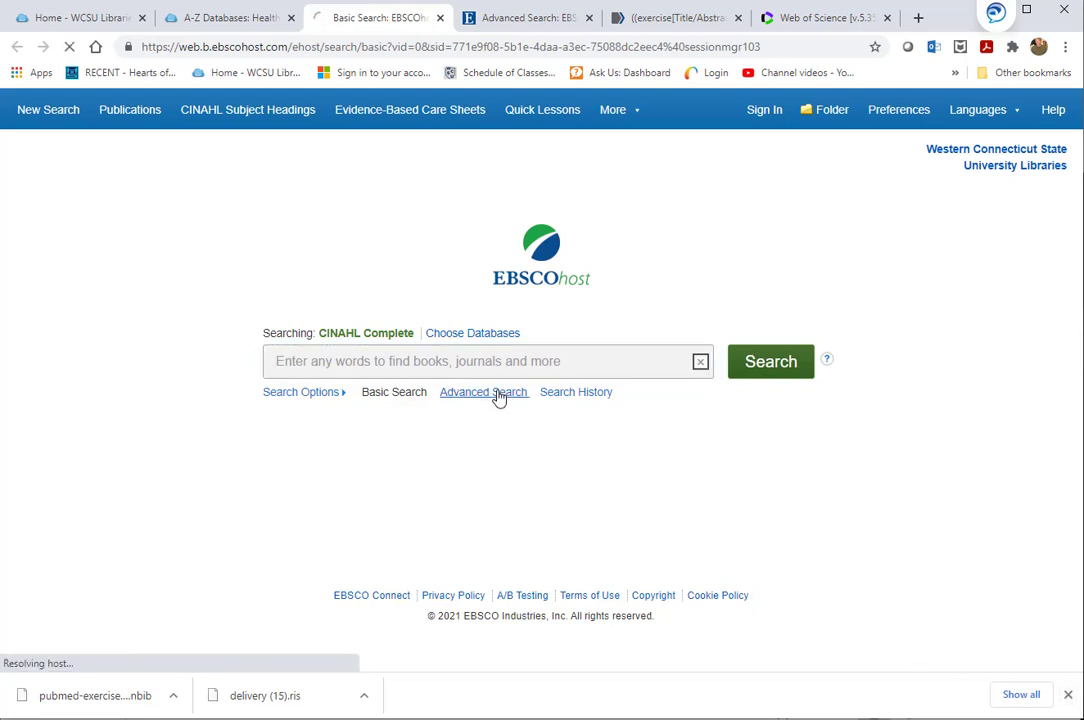
left_click(1067, 694)
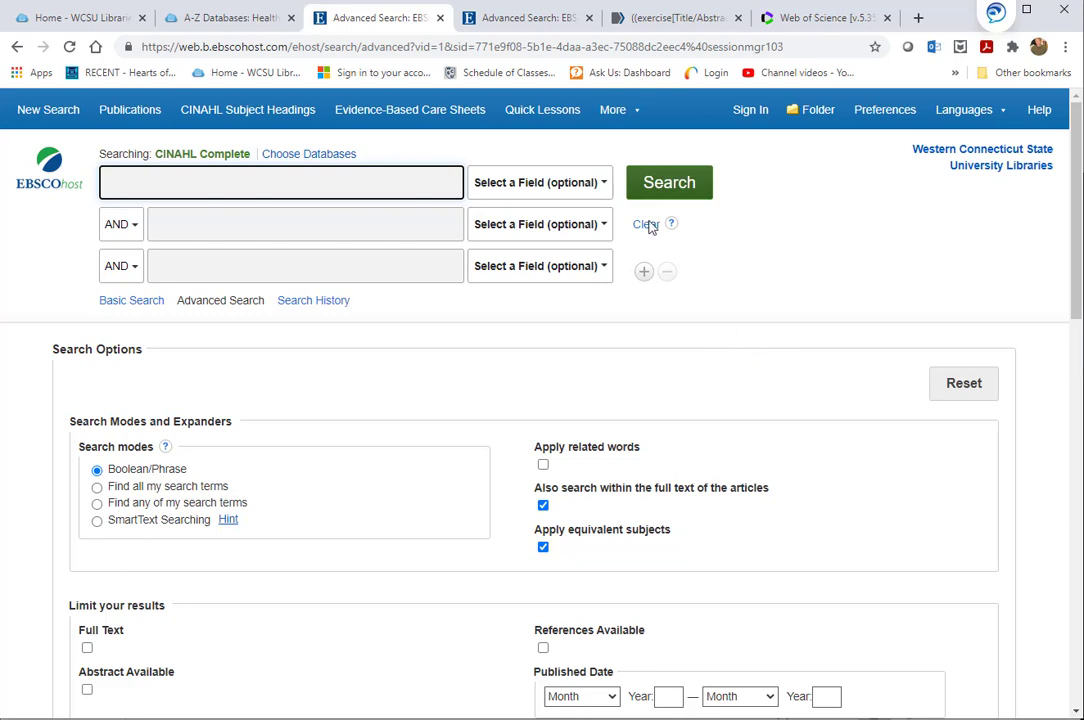
Step: Switch to the prefilled CINAHL search and run it for exercise AND cardiovascular disease AND randomized controlled trials without choosing any field
left_click(528, 19)
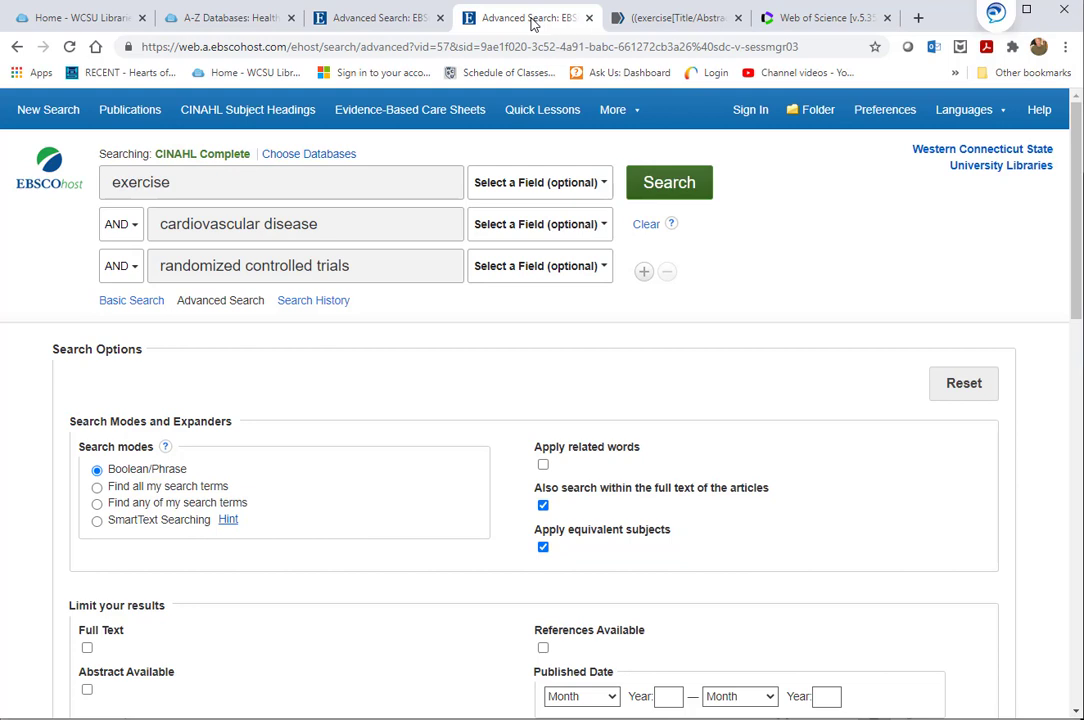
left_click(576, 186)
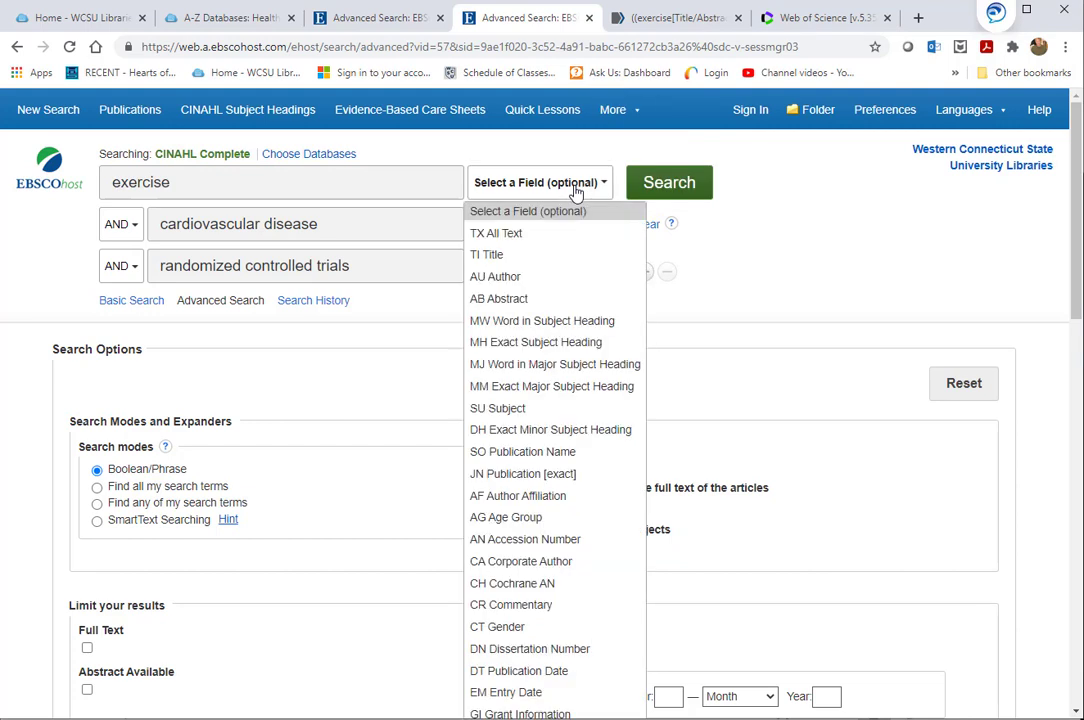
left_click_drag(578, 157, 578, 147)
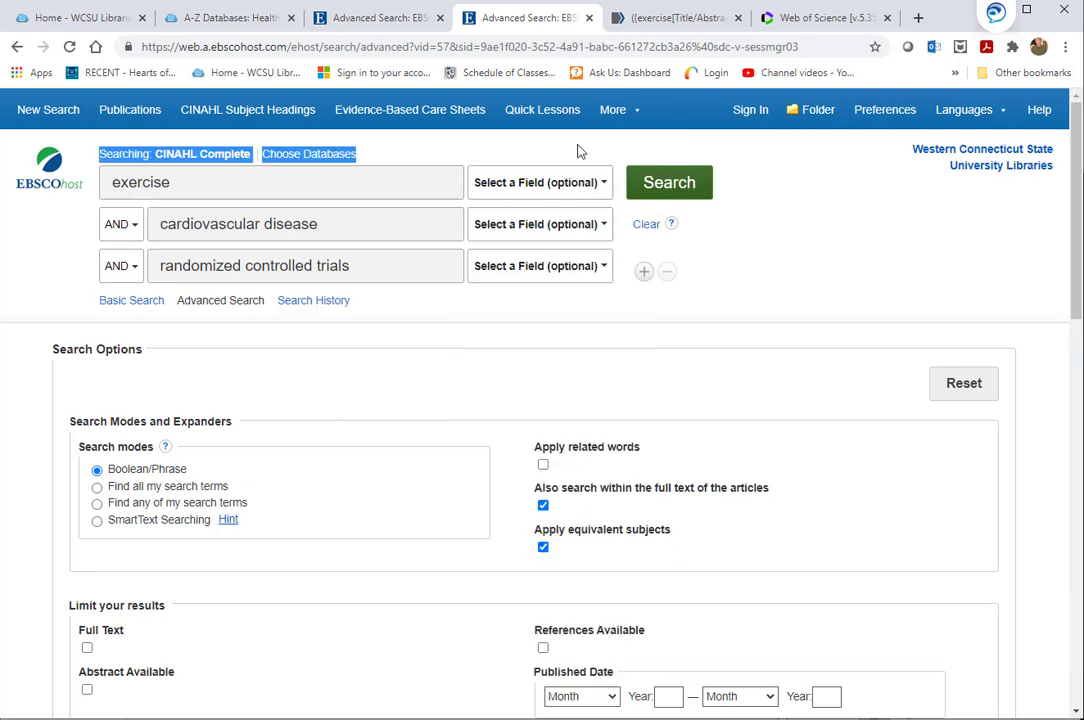
left_click(815, 189)
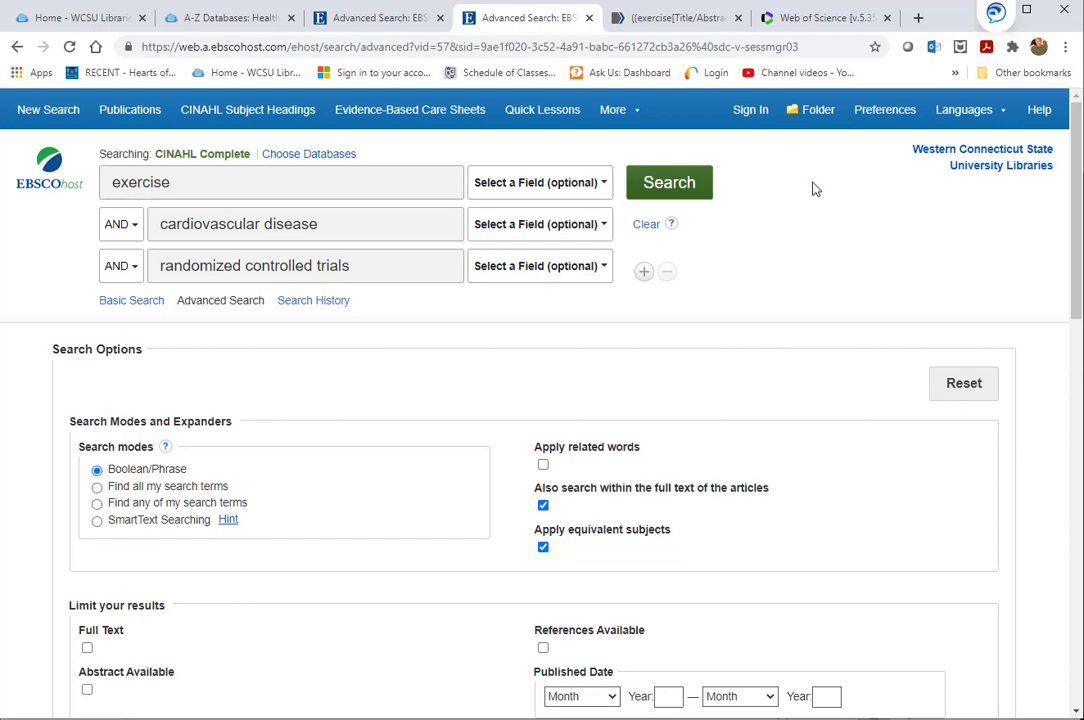
left_click(688, 187)
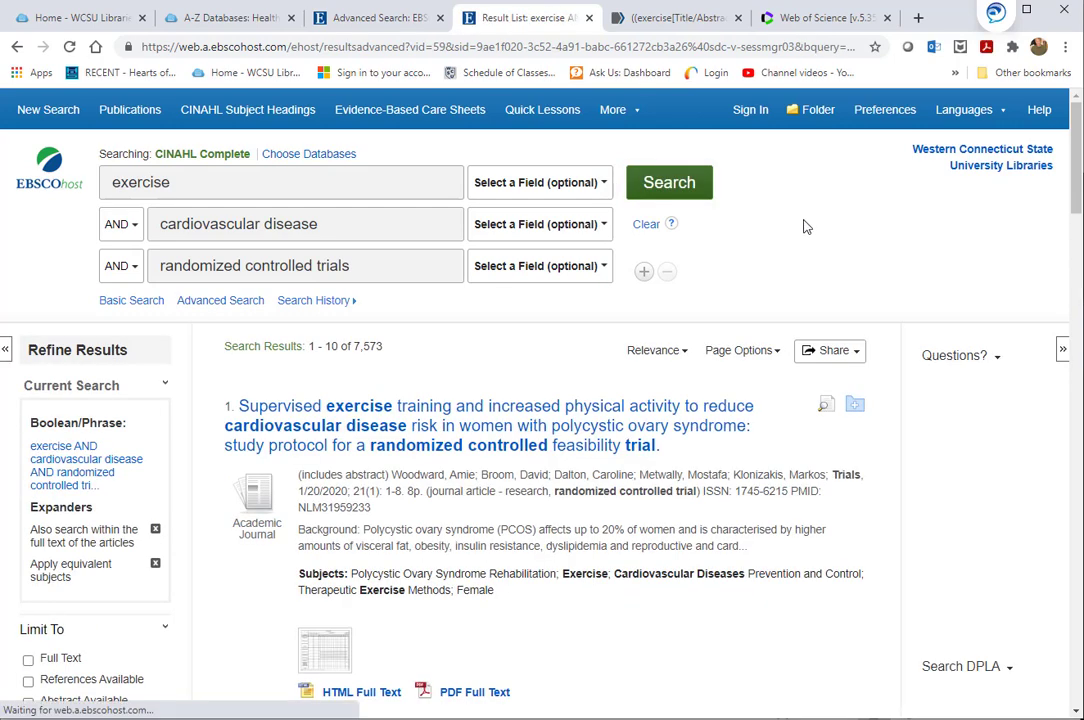
Step: Return to Advanced Search, limit results to Peer Reviewed, Research Article and English Language, and rerun the search
left_click(249, 302)
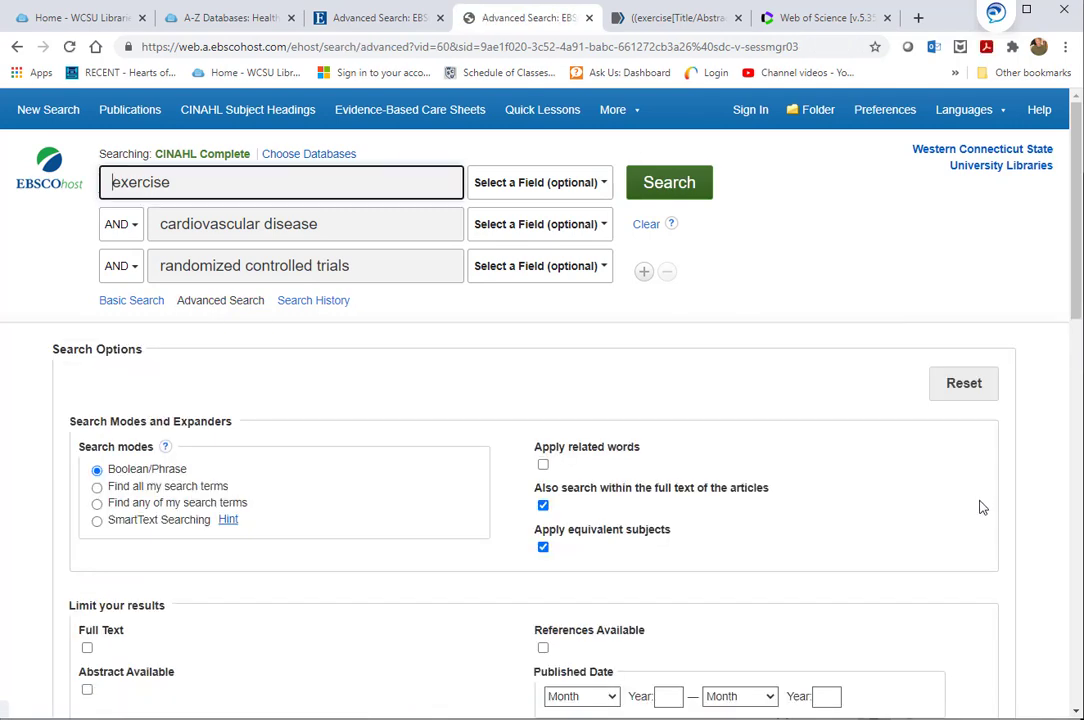
scroll(978, 512, "down", 3)
left_click(543, 553)
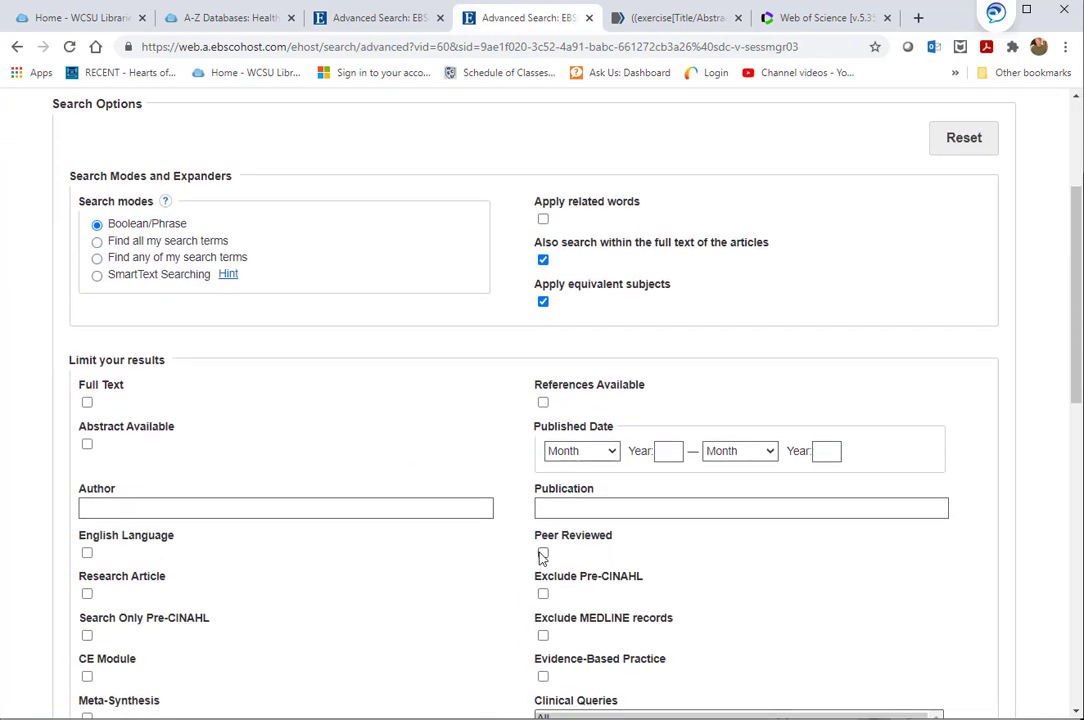
left_click(87, 594)
left_click(87, 553)
scroll(380, 368, "up", 3)
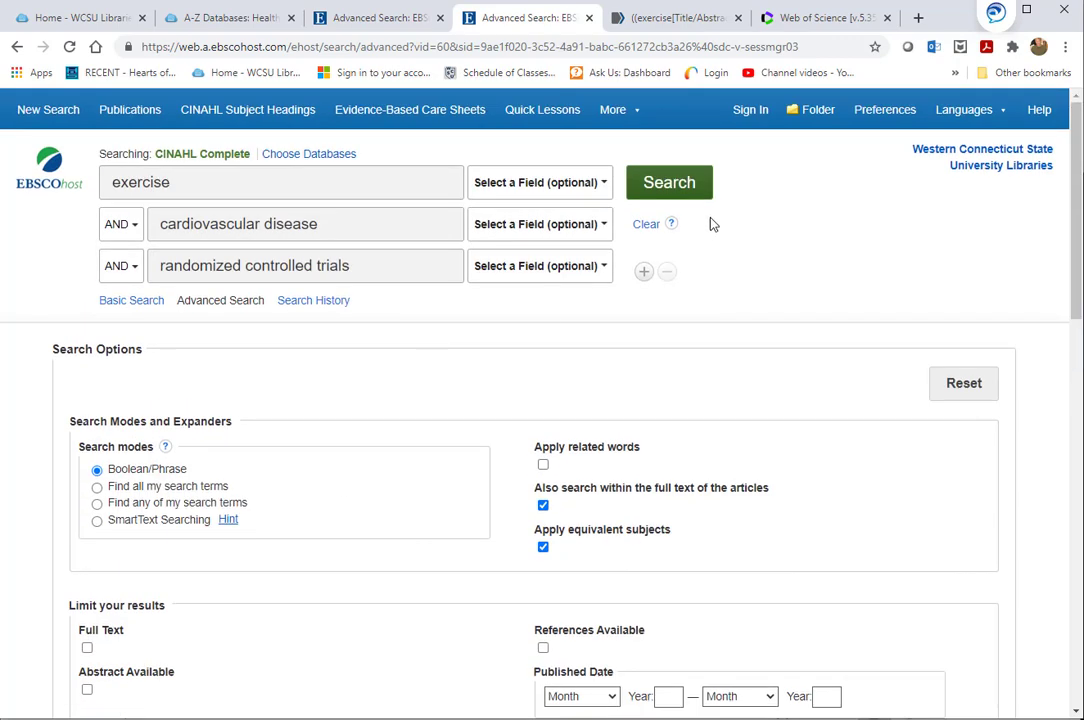
left_click(680, 188)
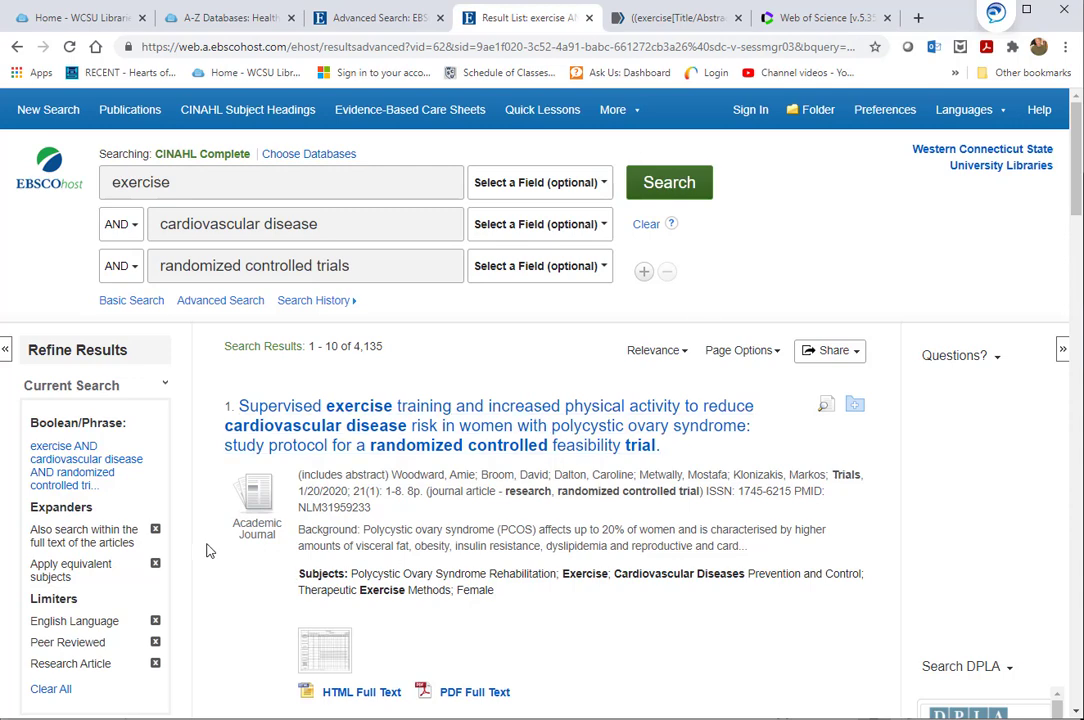
Step: Remove the expander that searches within full text, then restrict exercise to the TI Title field and rerun the search
left_click(156, 532)
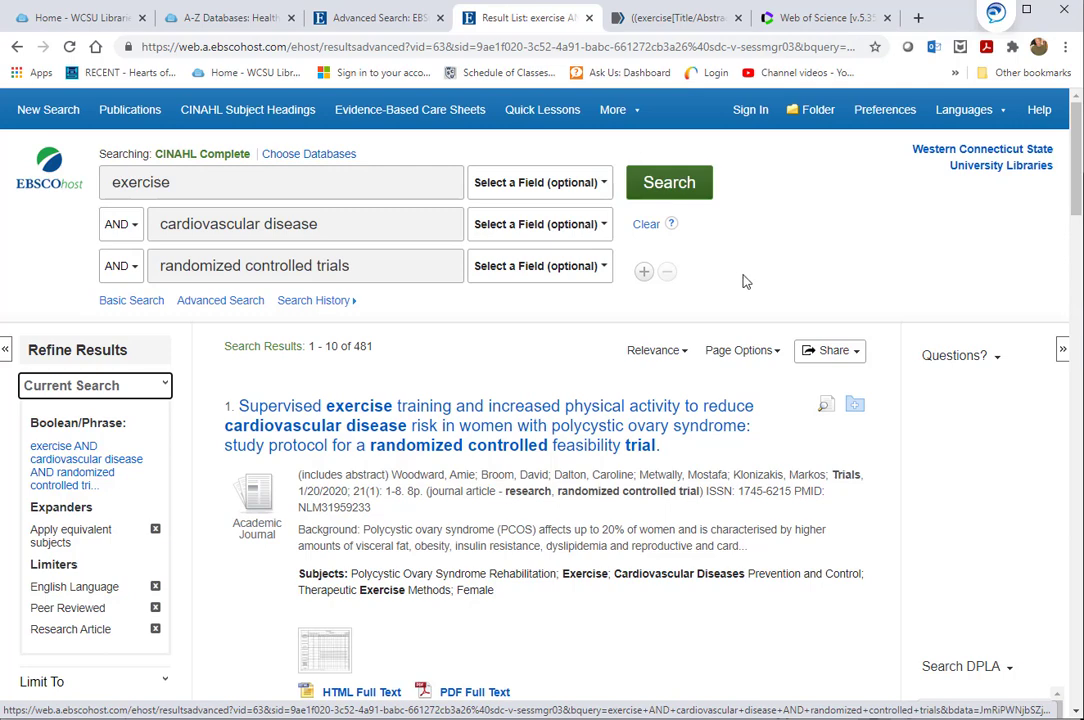
left_click(595, 184)
left_click(515, 249)
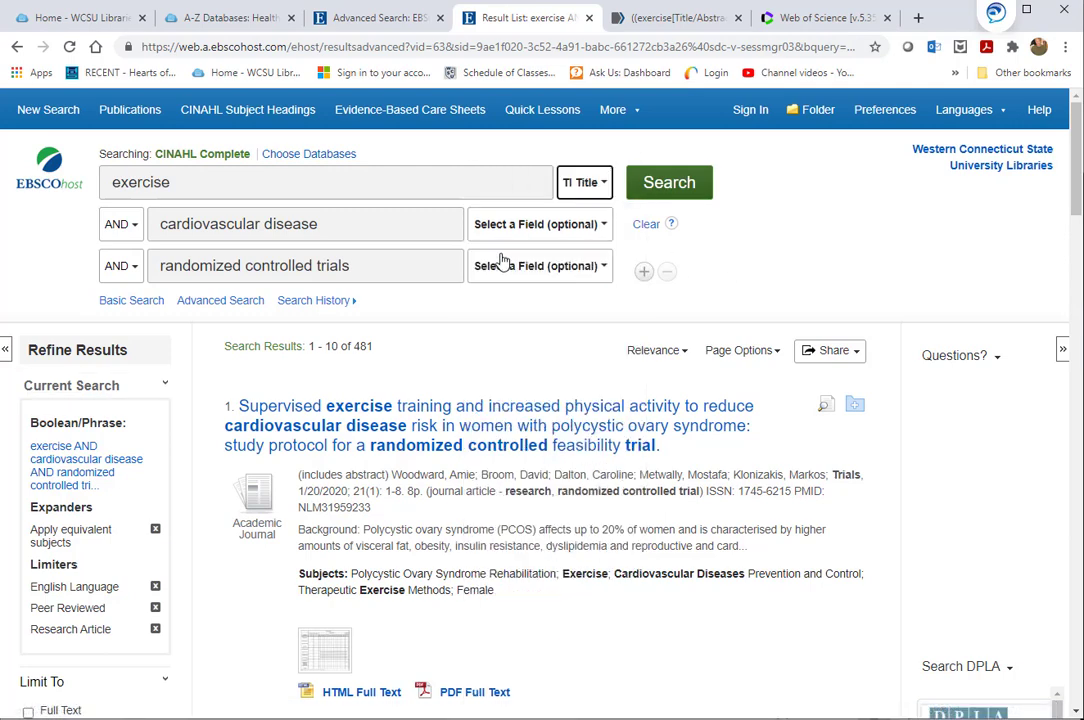
left_click(669, 182)
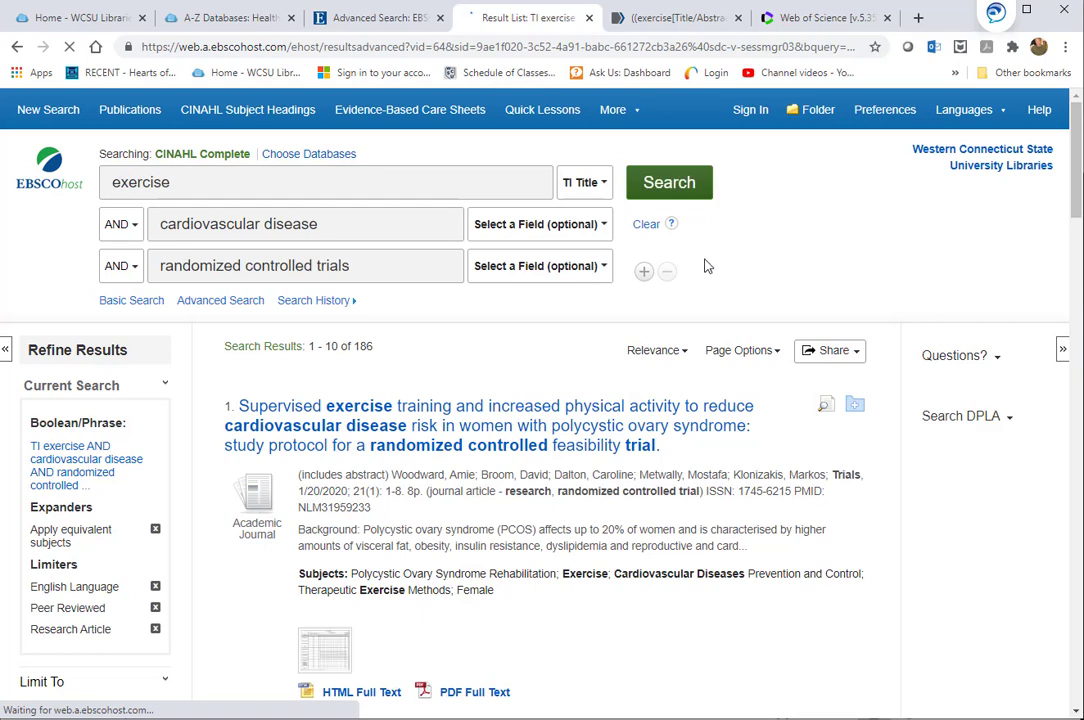
Step: Restrict cardiovascular disease to the TI Title field and rerun the search
left_click(600, 226)
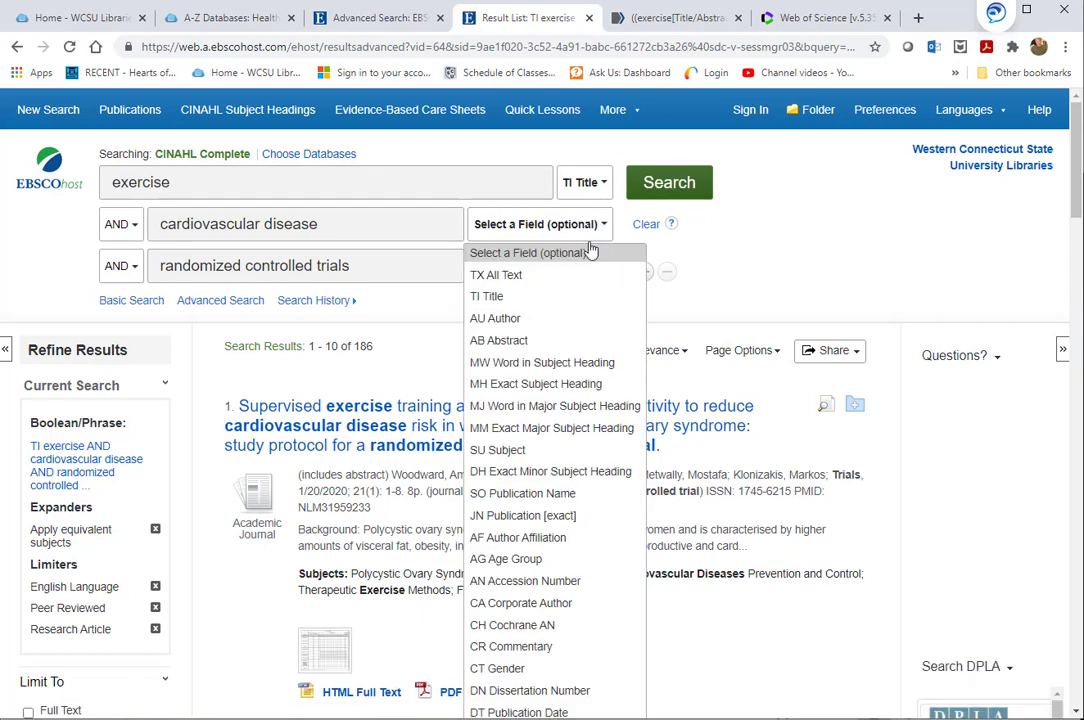
left_click(490, 295)
left_click(700, 192)
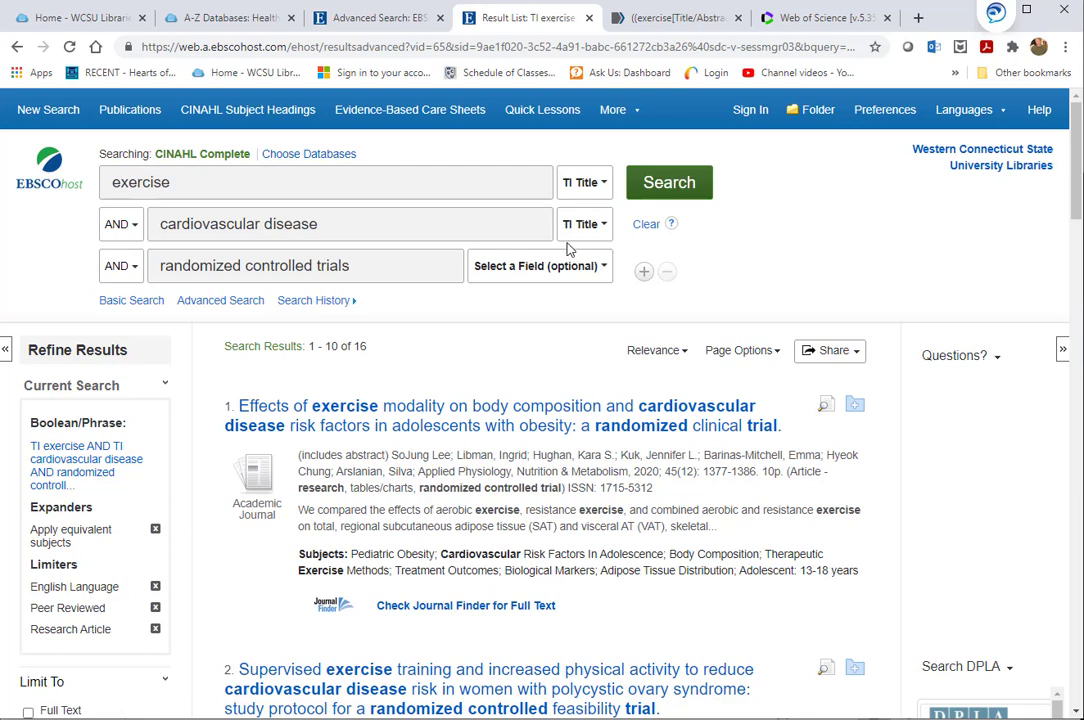
Step: Expand the first search term to the suggested "exercise or physical activity or fitness"
left_click(414, 183)
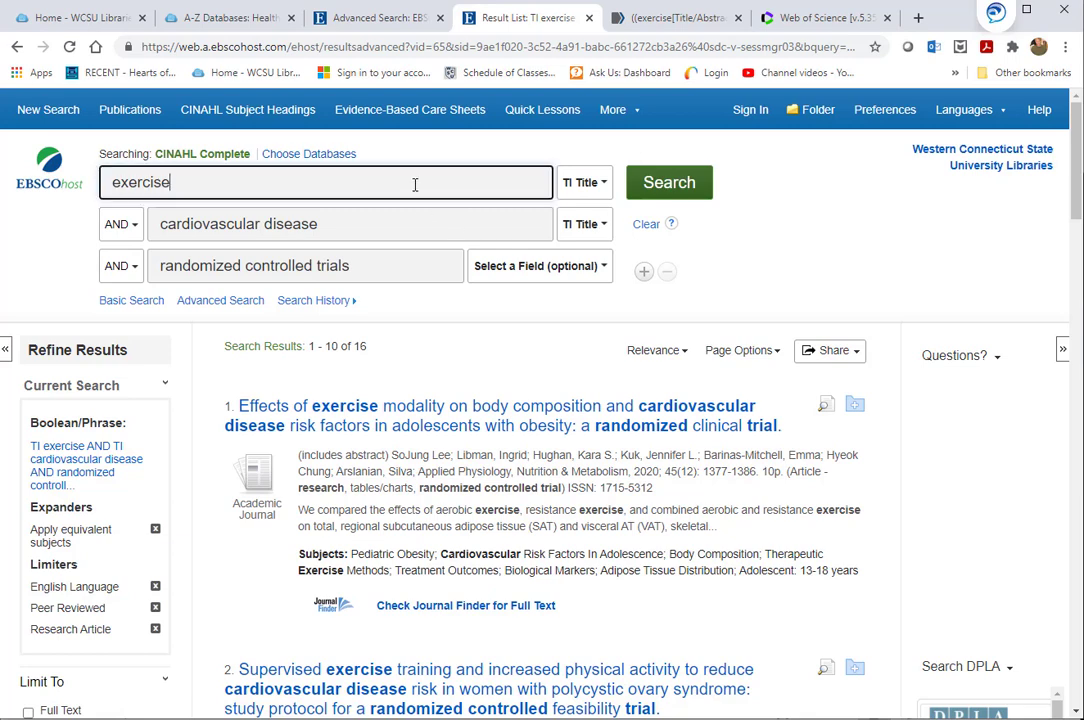
type("or")
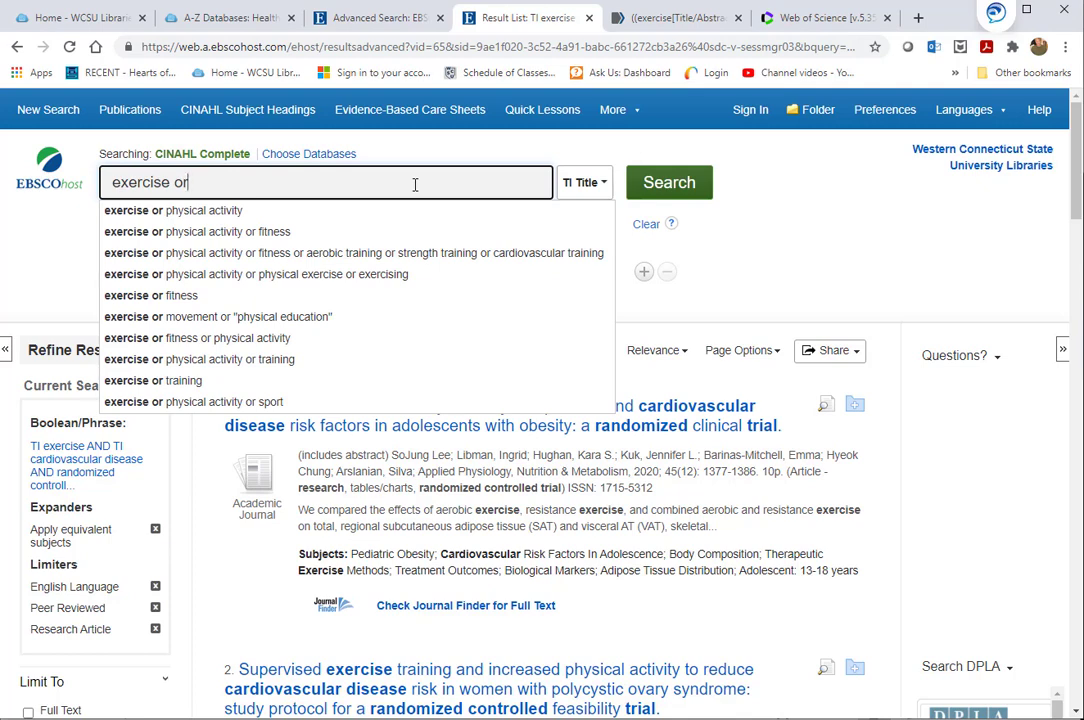
left_click(293, 232)
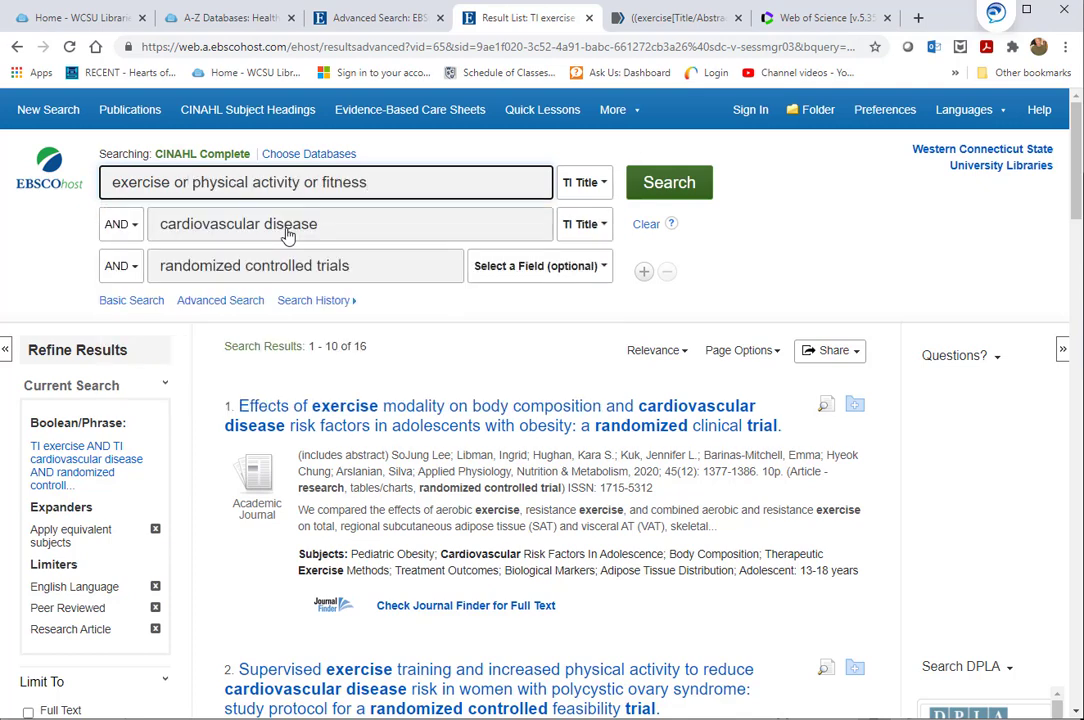
Step: Expand the second term to "cardiovascular disease or cvd or heart or cardiac or coronary heart disease" and run the search
left_click(383, 222)
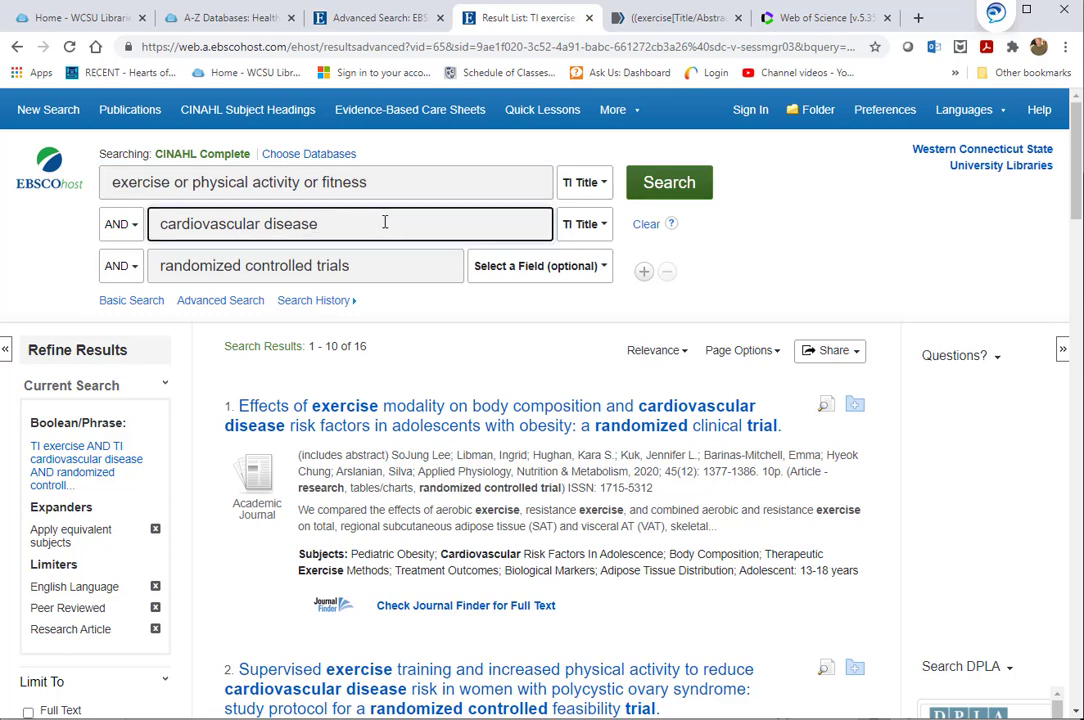
type("or")
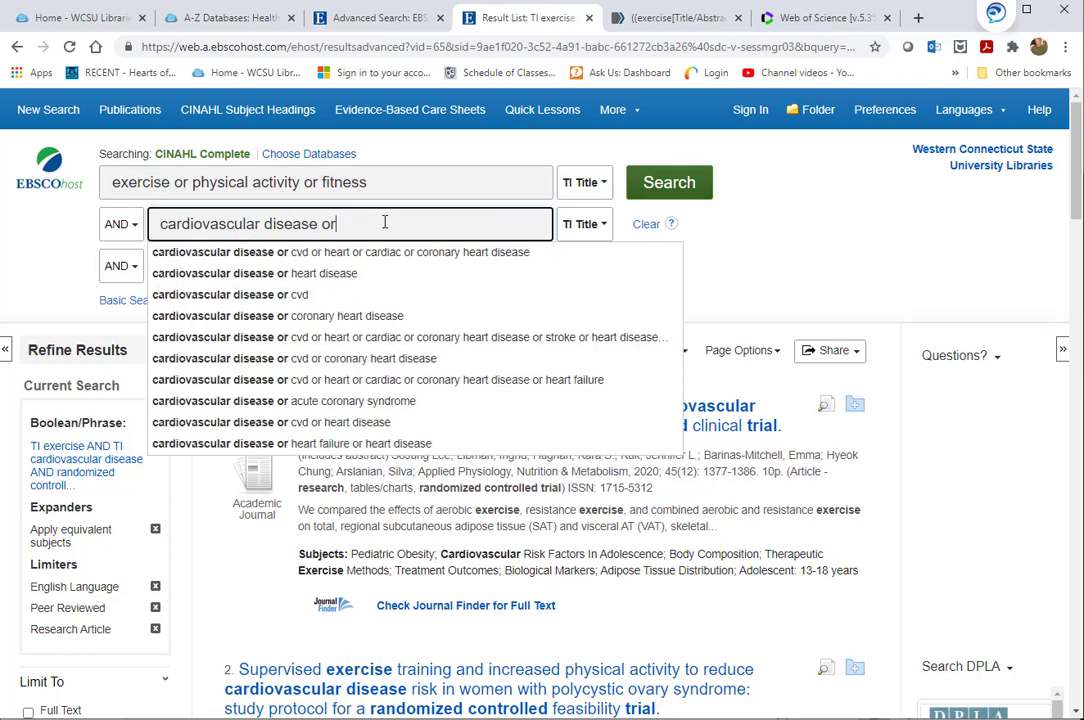
left_click(392, 253)
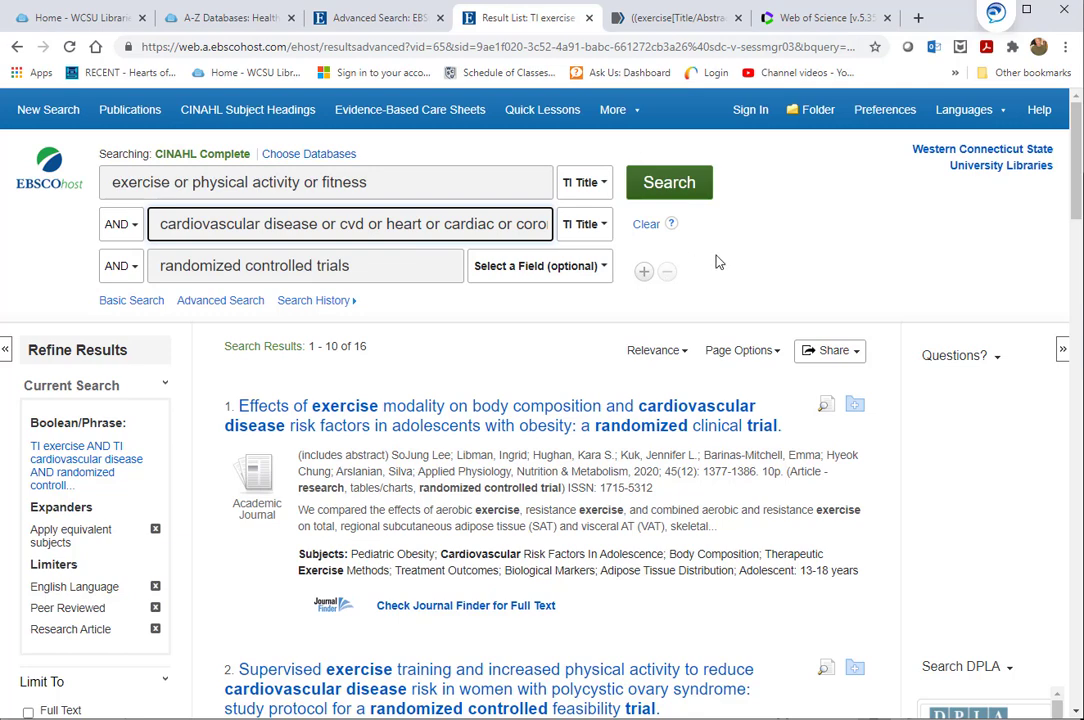
left_click(669, 183)
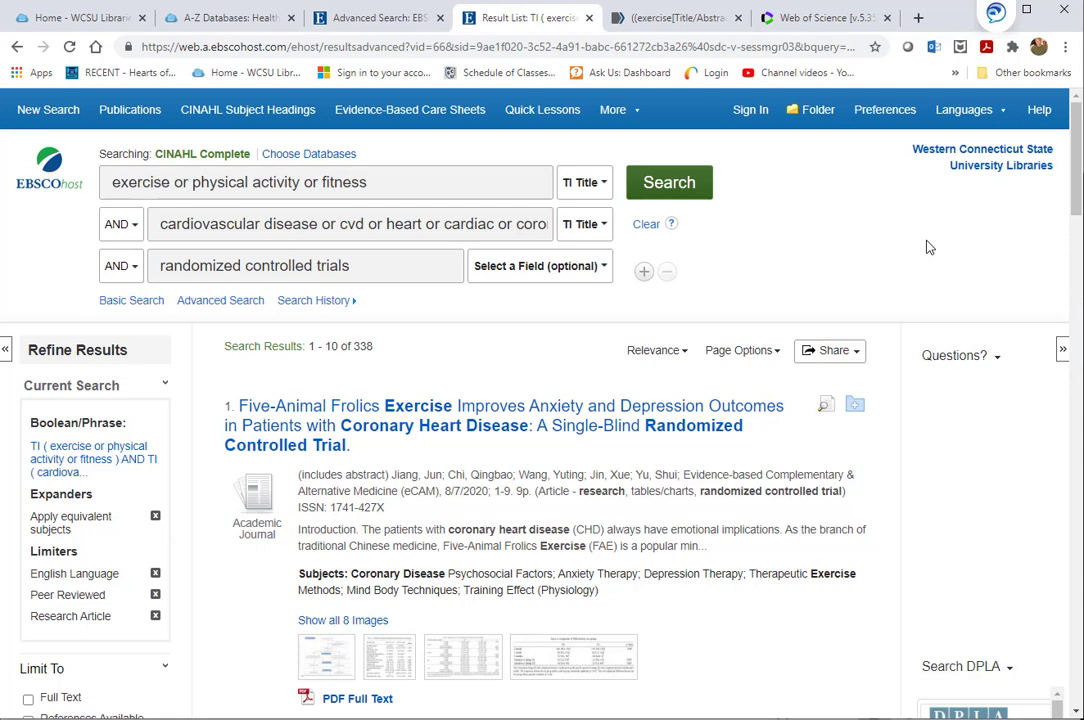
Step: Check the page options available for the result list, such as result format and results per page
left_click(778, 354)
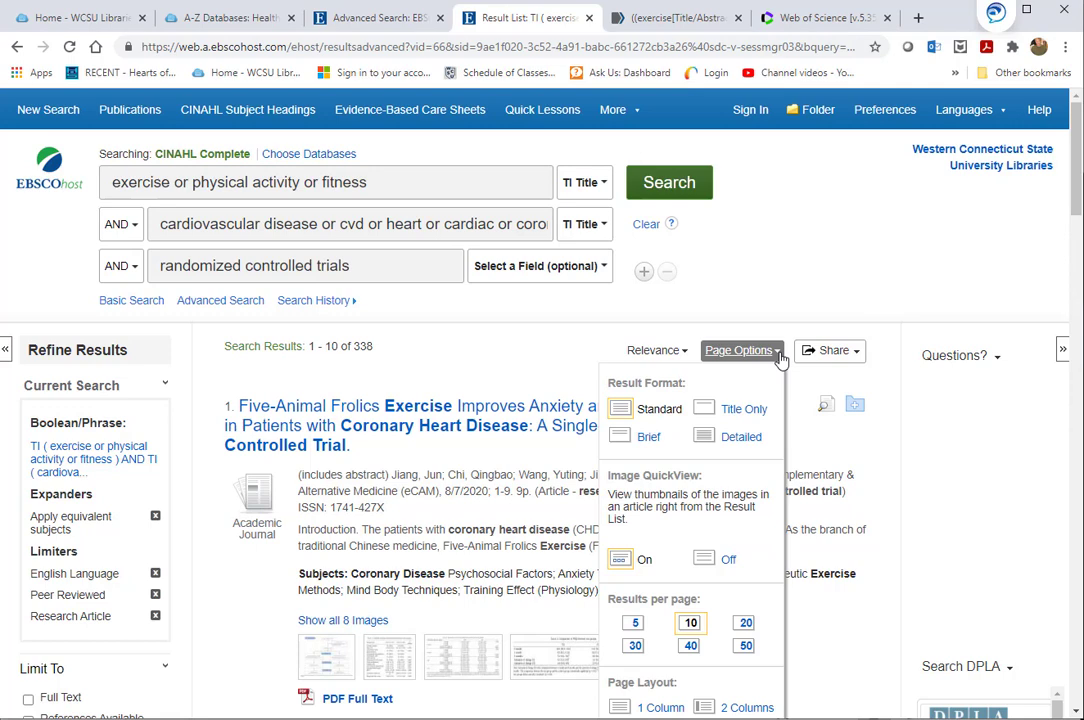
left_click(790, 308)
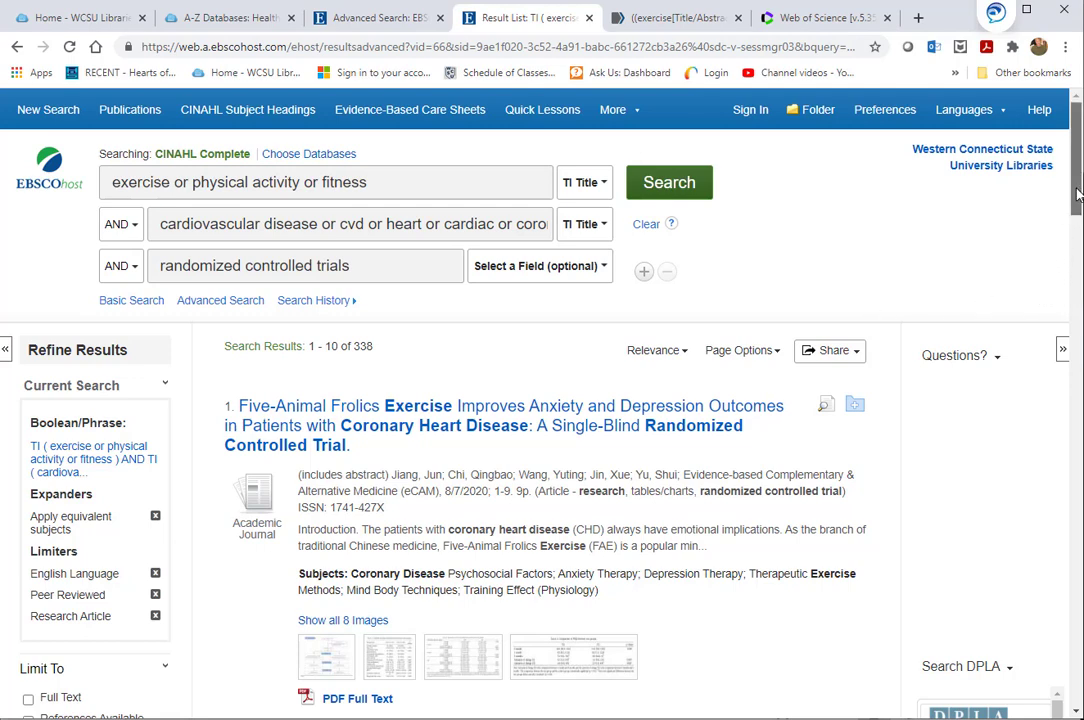
Step: Save the first article to the folder, followed by all of results 1-10 on the page
left_click_drag(1077, 195, 1075, 218)
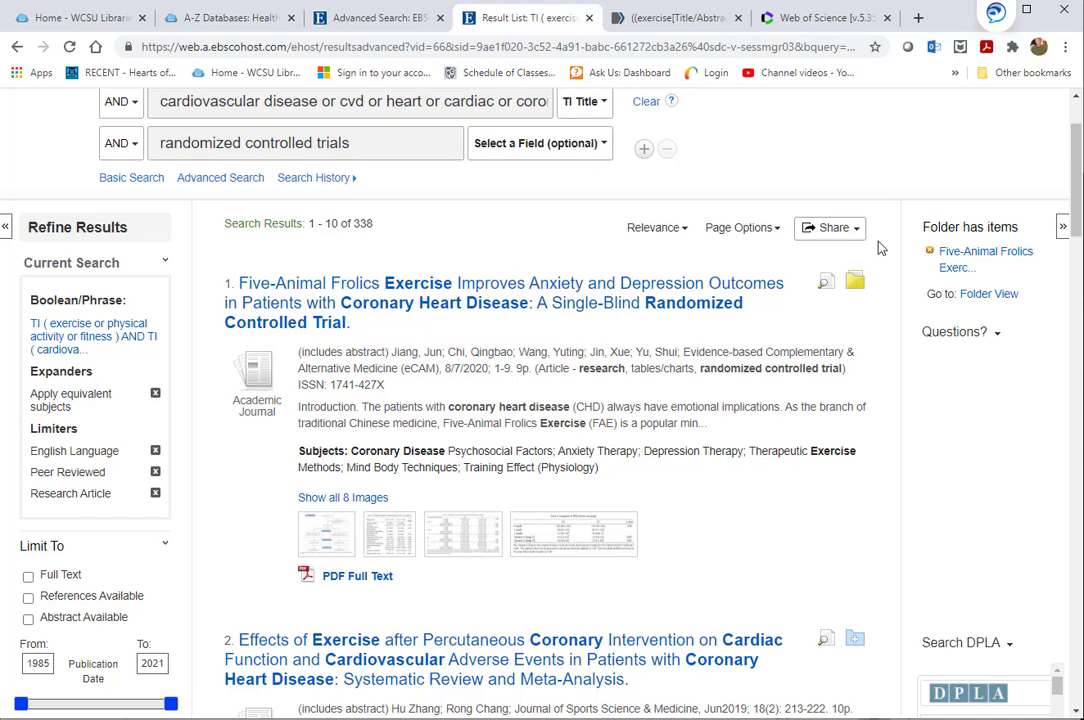
scroll(897, 213, "up", 1)
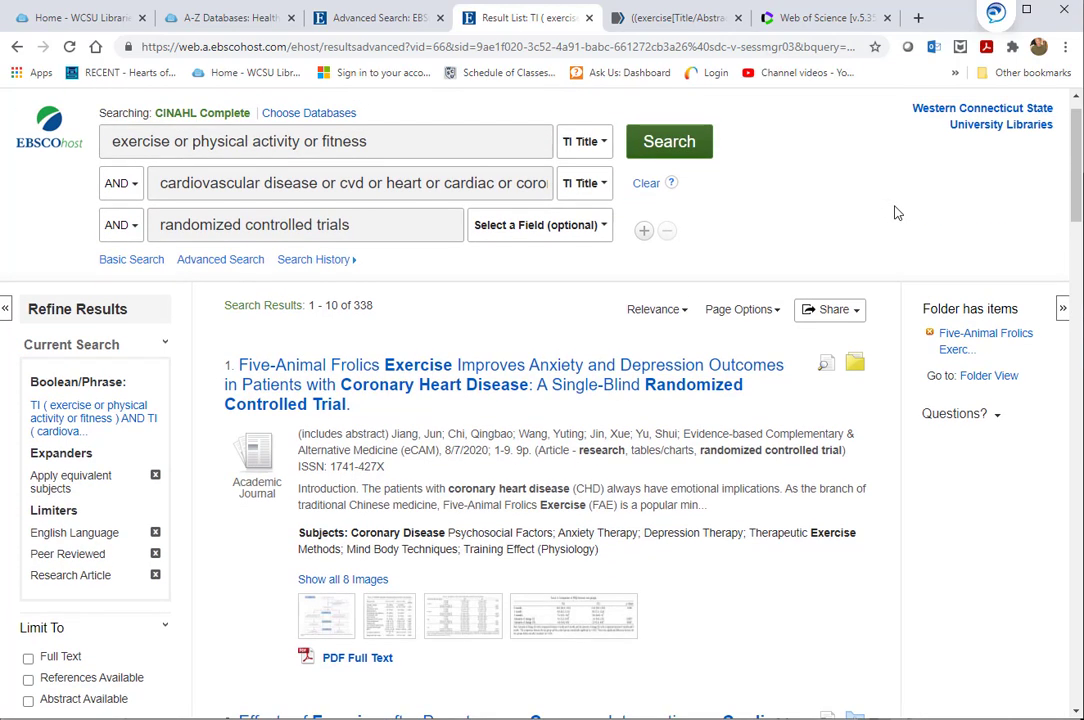
left_click_drag(1076, 188, 1078, 203)
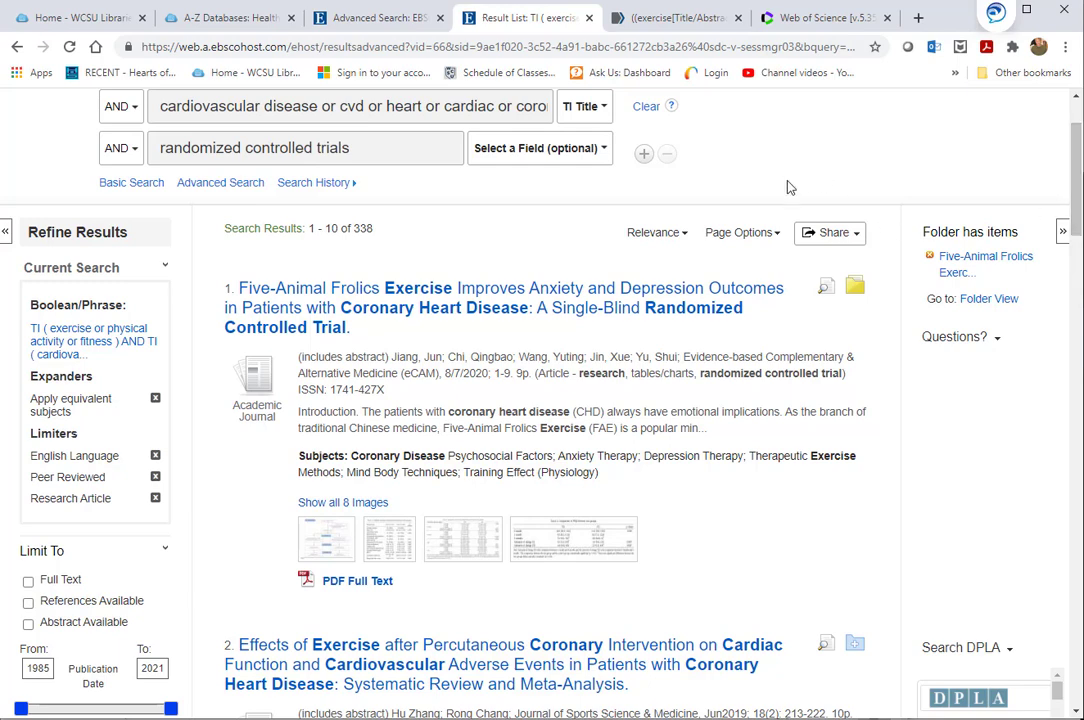
left_click(848, 237)
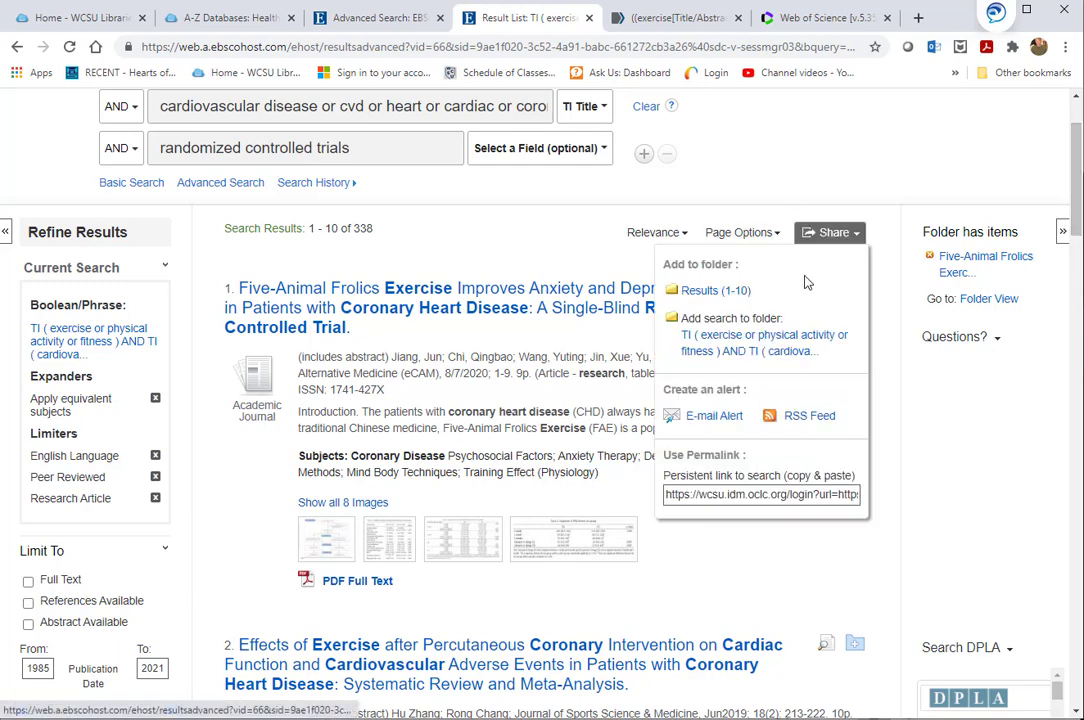
left_click(728, 292)
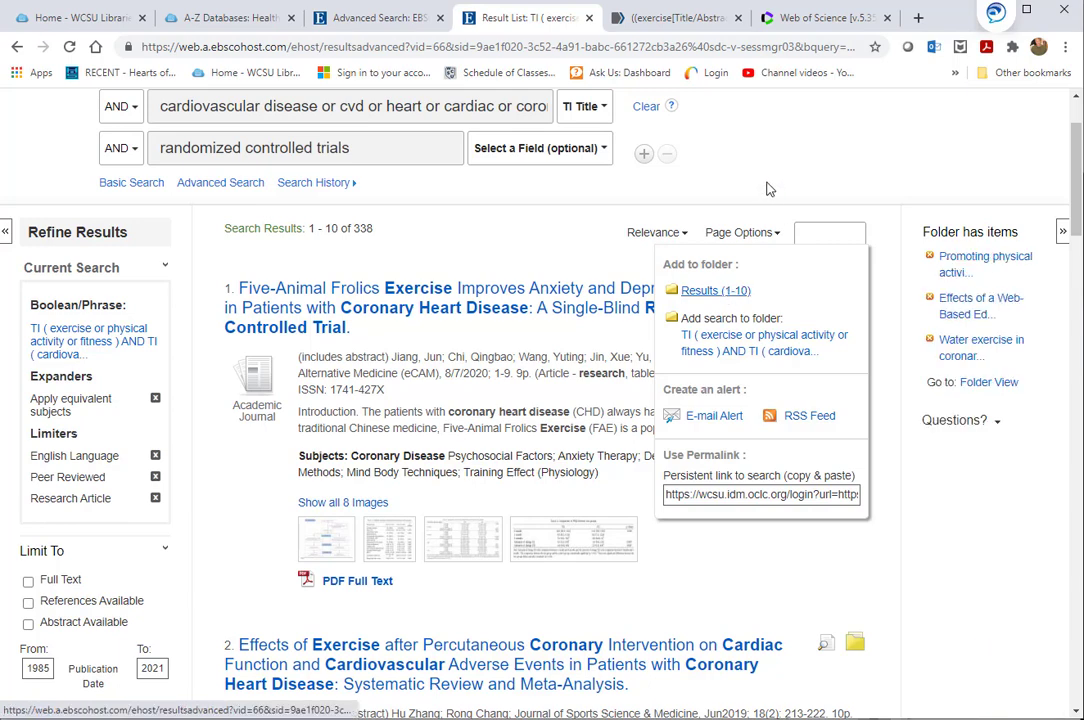
left_click(915, 168)
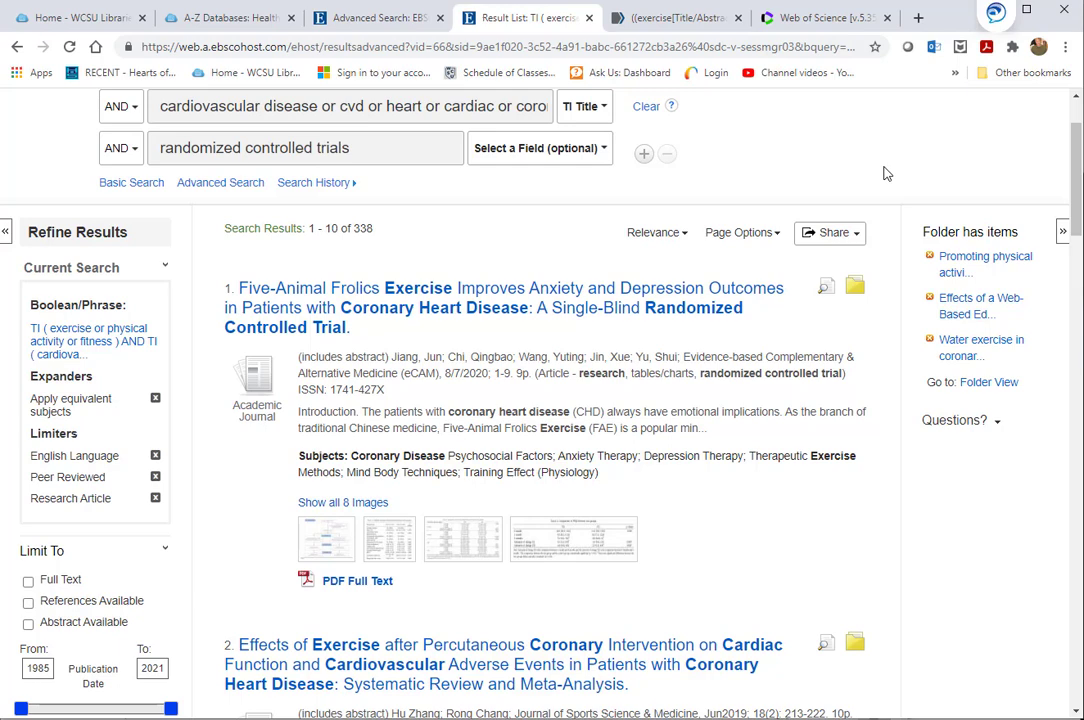
Step: Open the folder, select all its articles, and export their citations to a file in RIS format
scroll(884, 174, "up", 2)
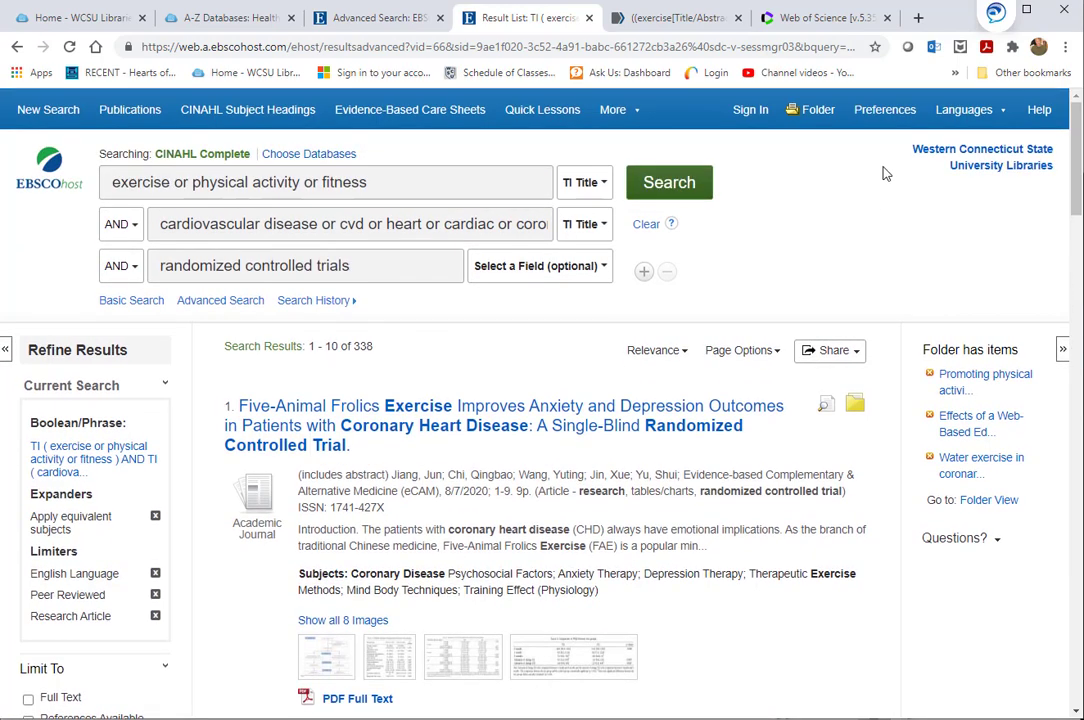
left_click(818, 112)
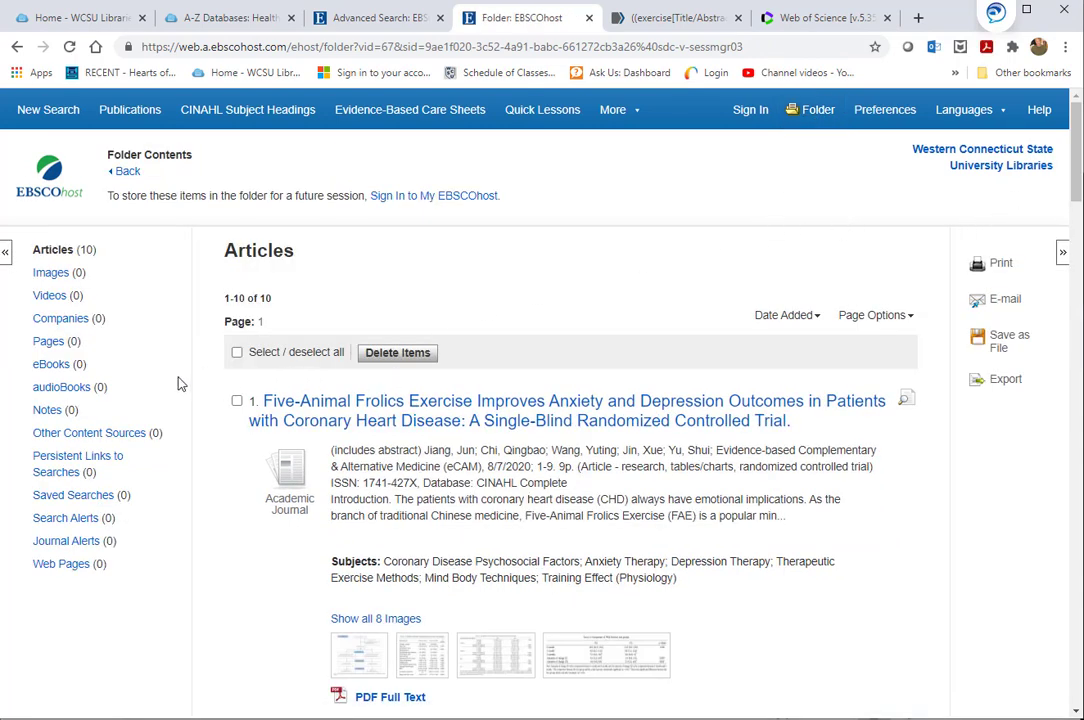
left_click(237, 352)
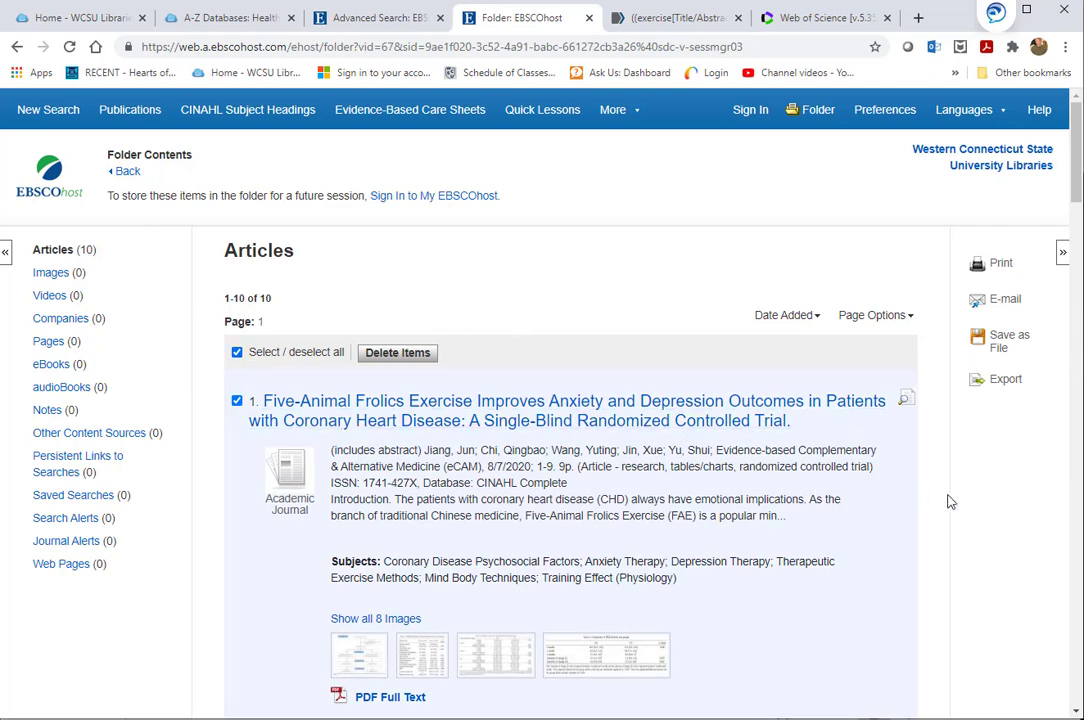
left_click(1005, 383)
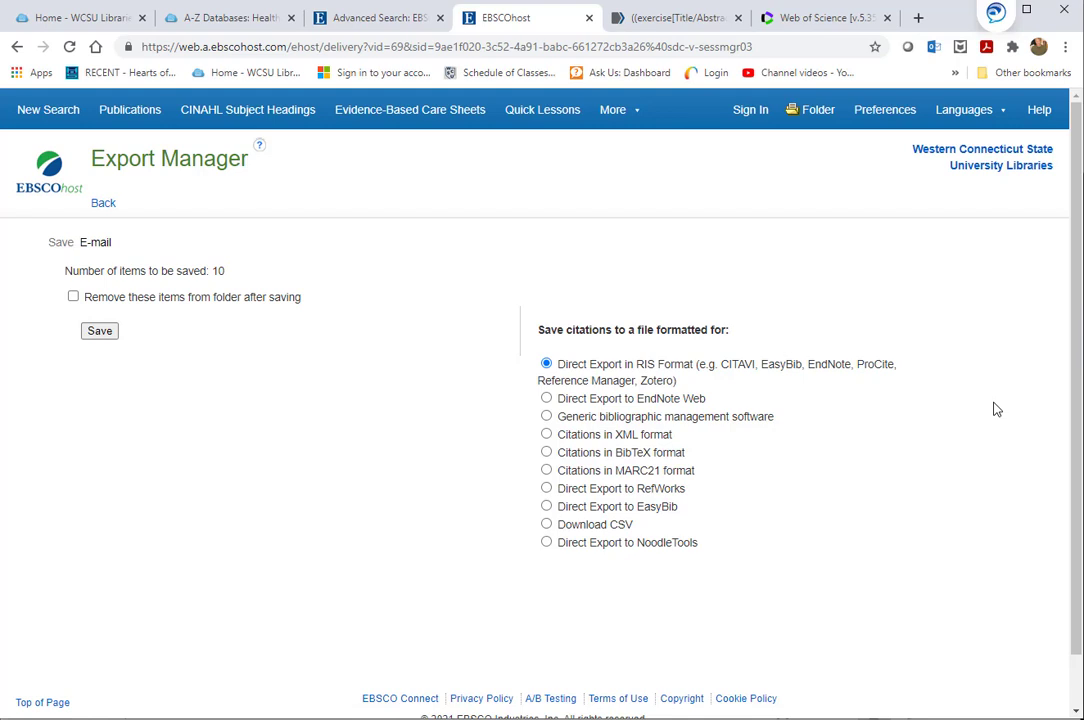
left_click(103, 332)
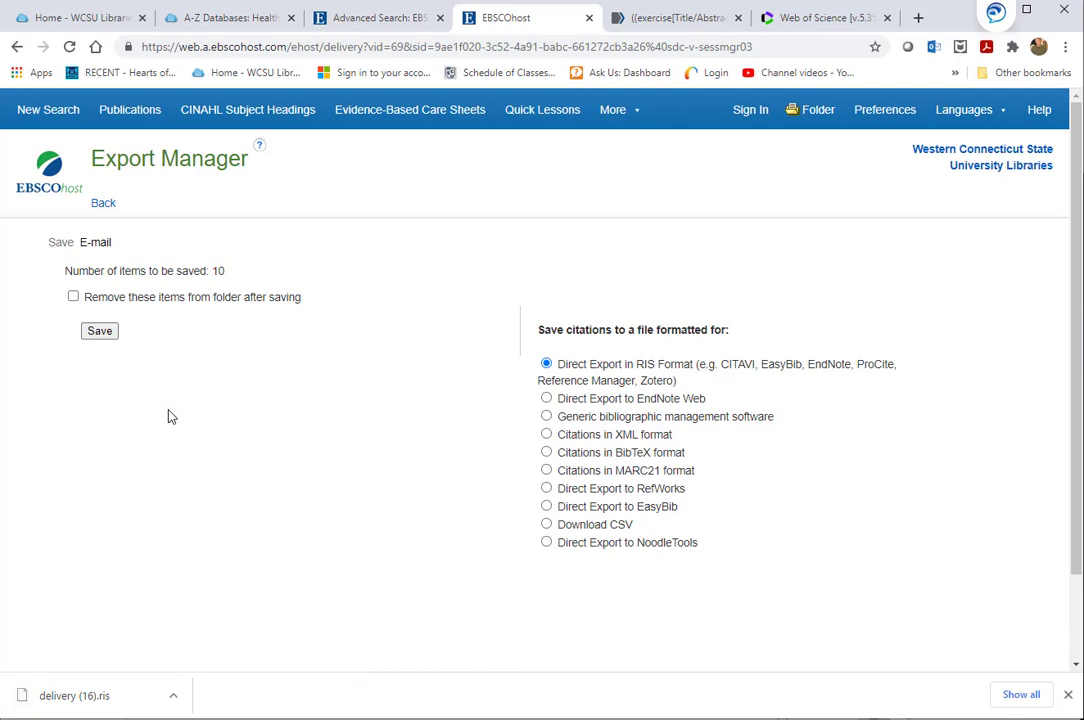
Step: Switch to Mendeley Desktop and add the downloaded file delivery (16).ris to the HPX Testing group
key("alt+Tab")
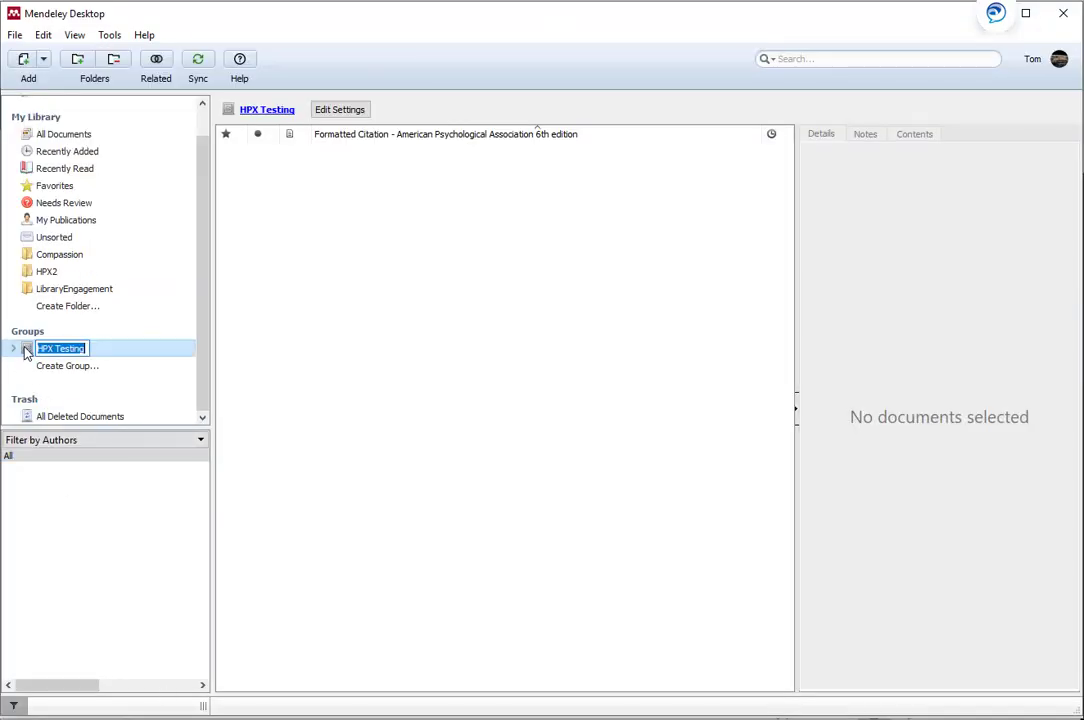
left_click(40, 367)
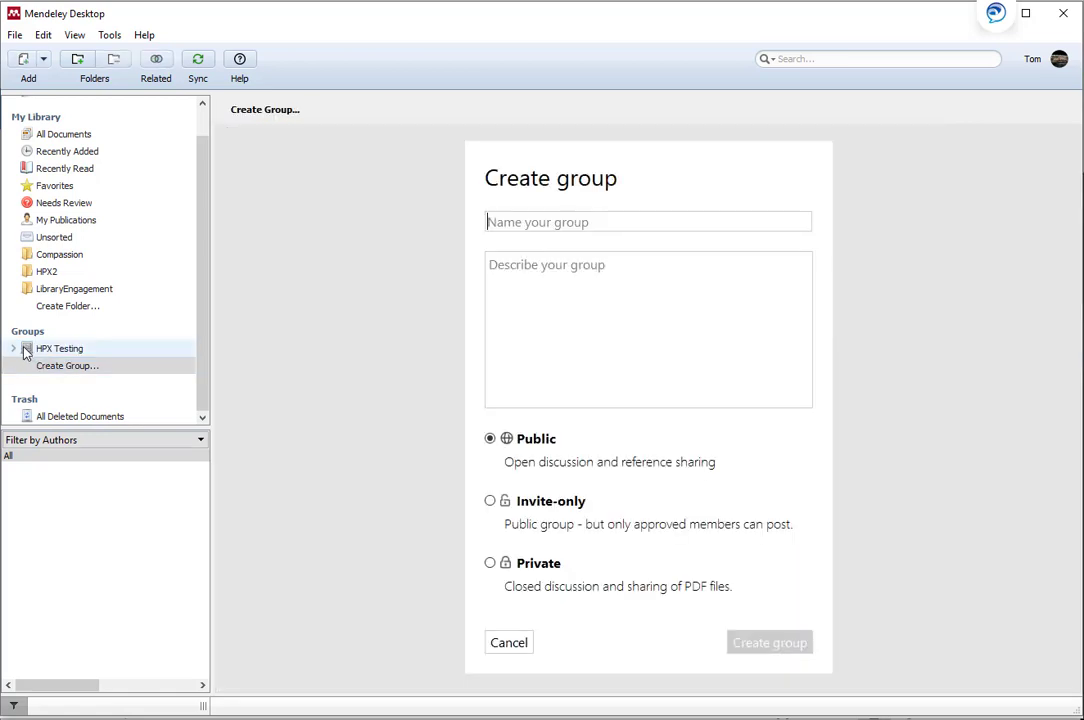
key("Escape")
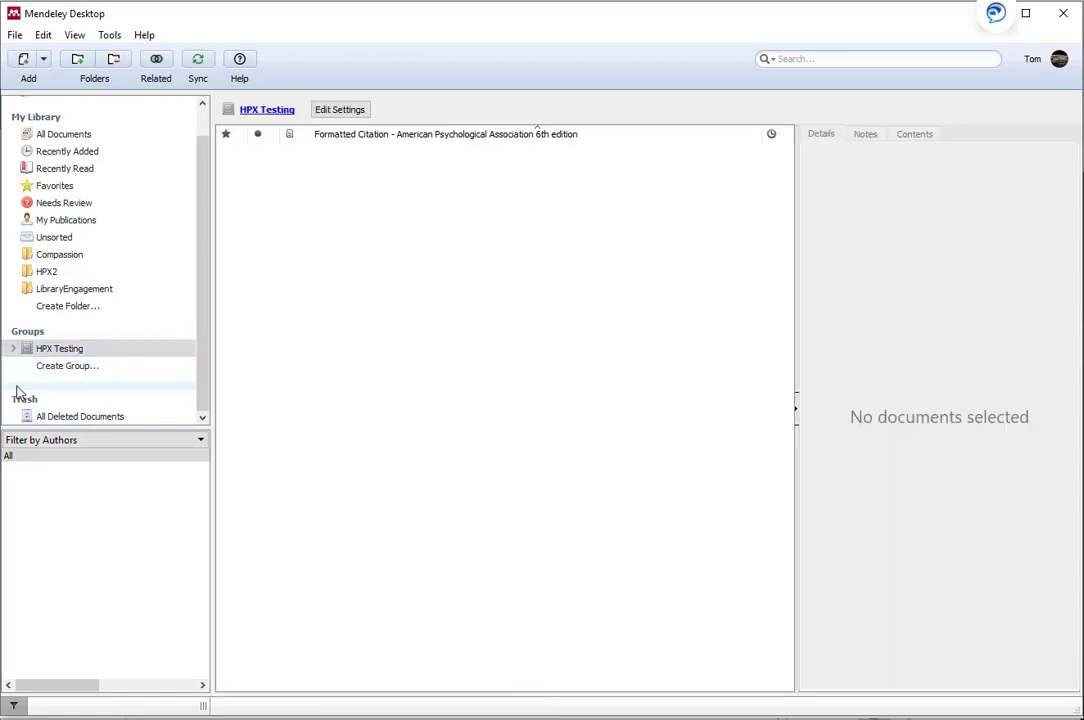
left_click(15, 37)
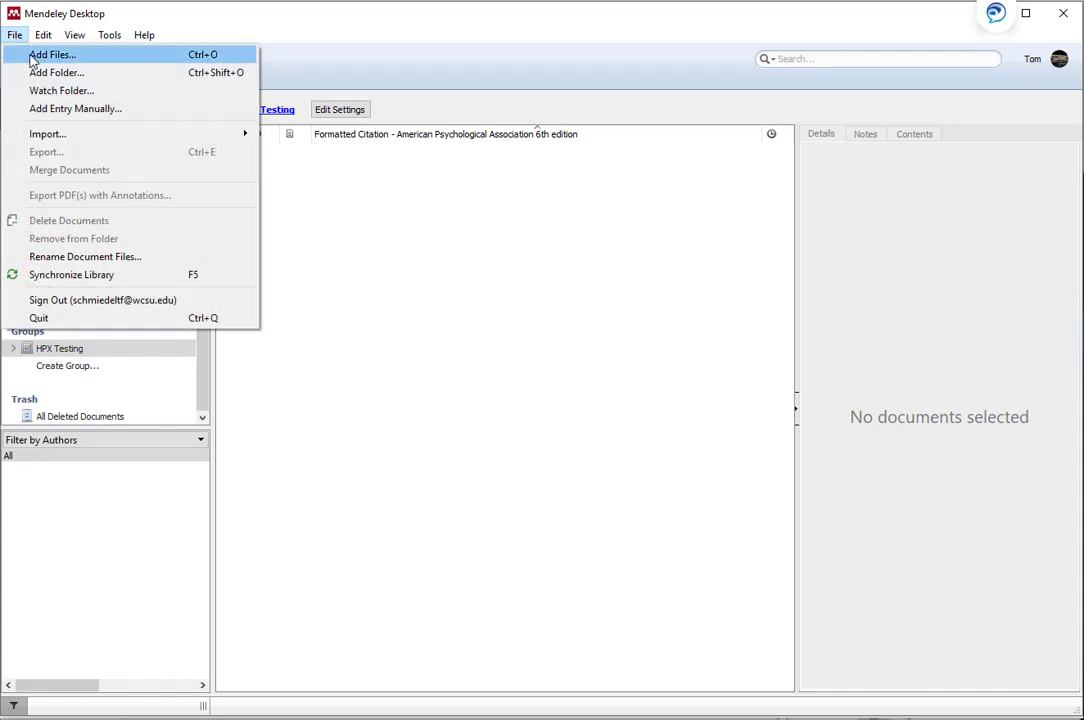
left_click(50, 55)
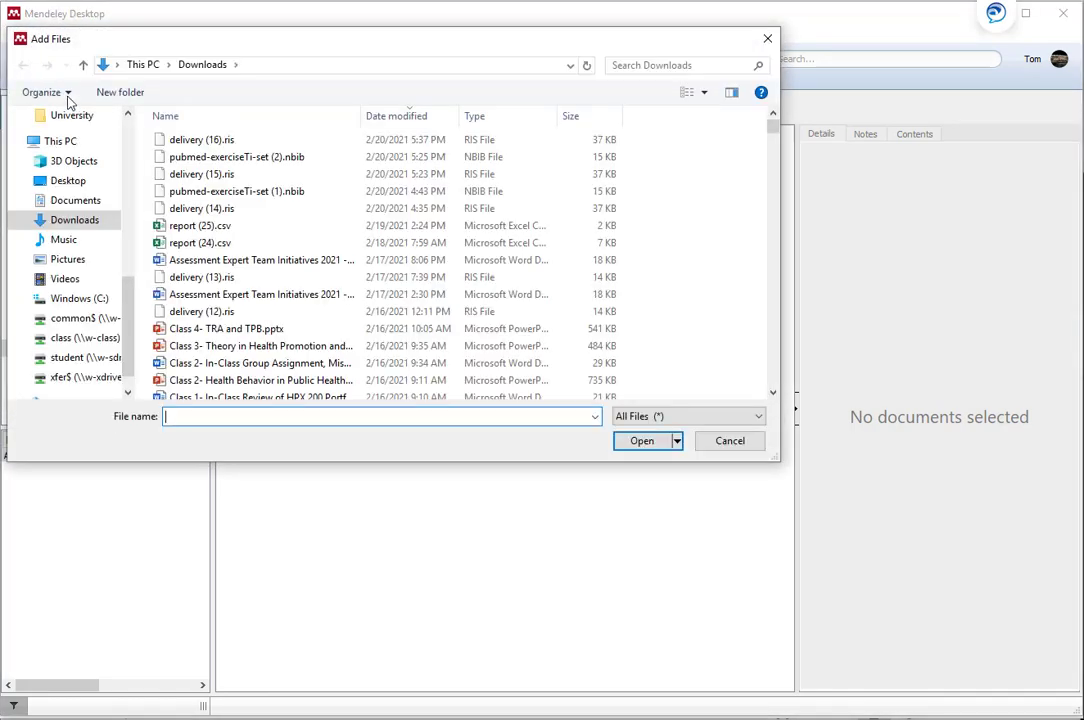
left_click(178, 141)
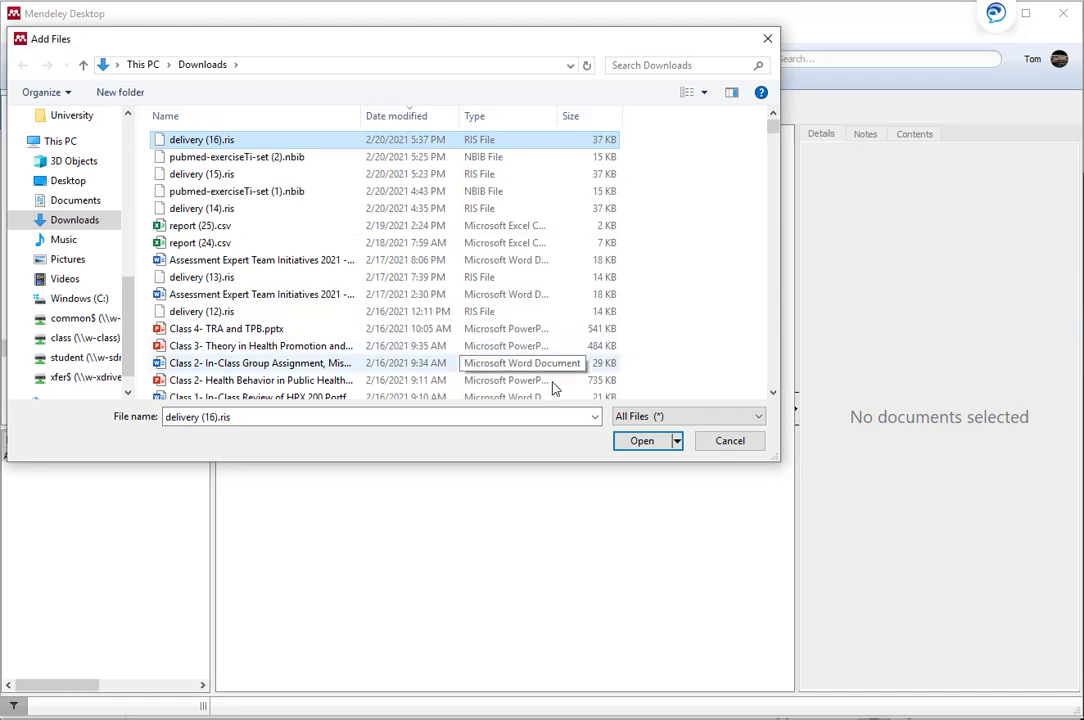
left_click(640, 441)
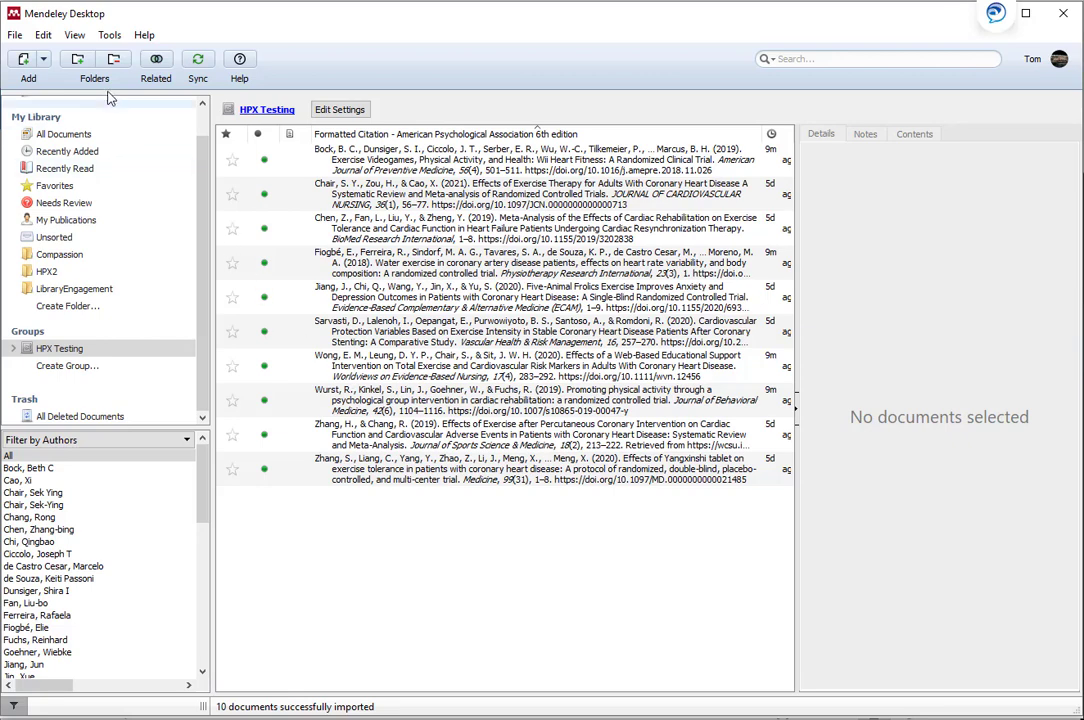
Step: Check the available library view and citation style options
left_click(75, 37)
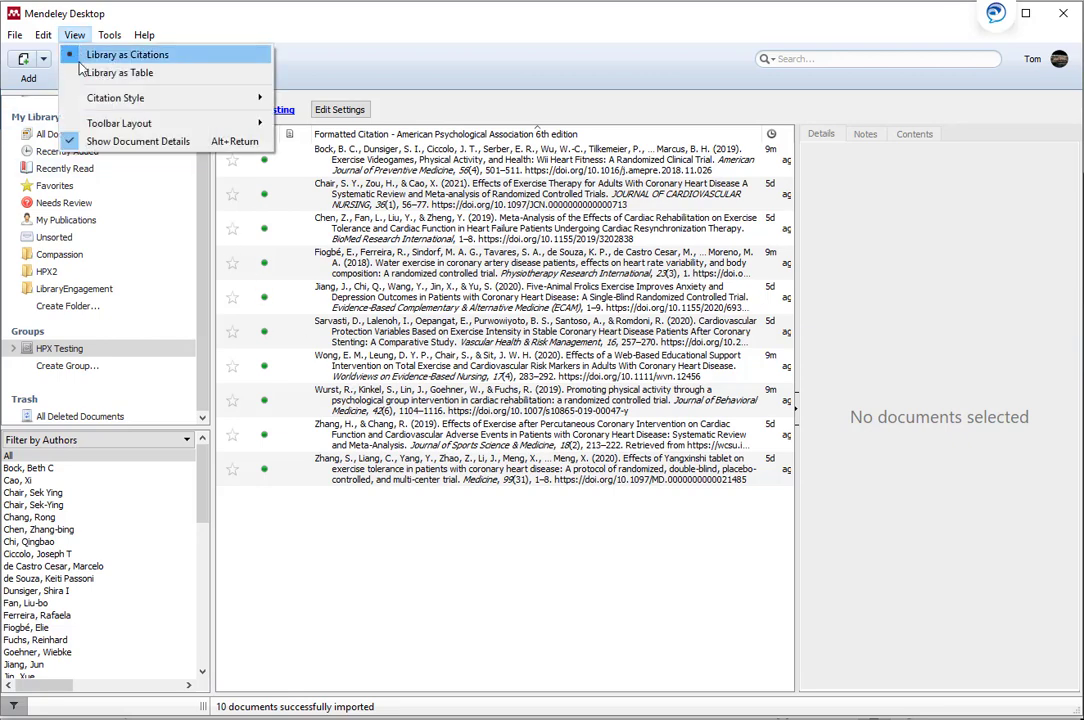
mouse_move(112, 97)
left_click(301, 137)
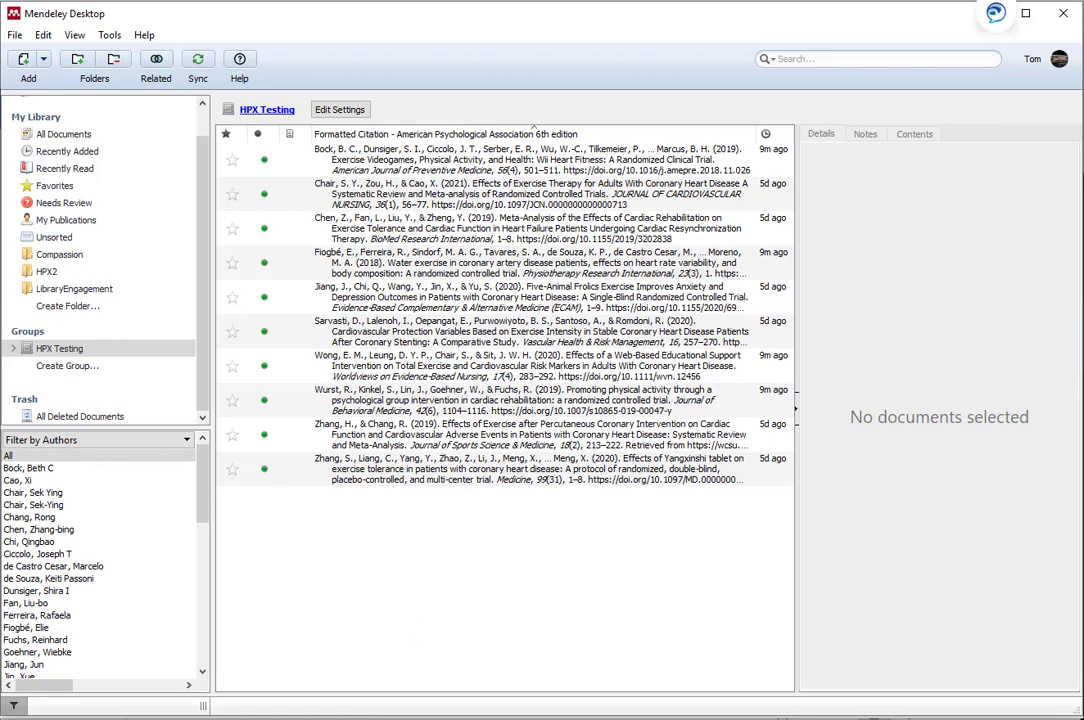
Step: Switch to the PubMed results in the browser and select the first three articles
left_click(300, 718)
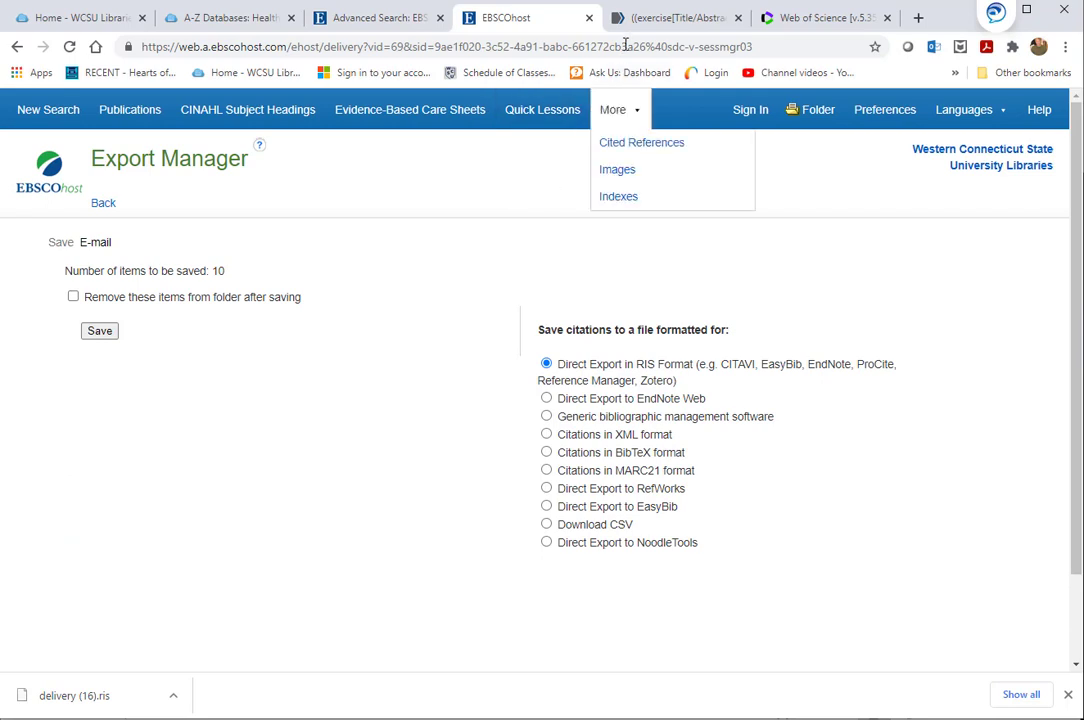
left_click(680, 20)
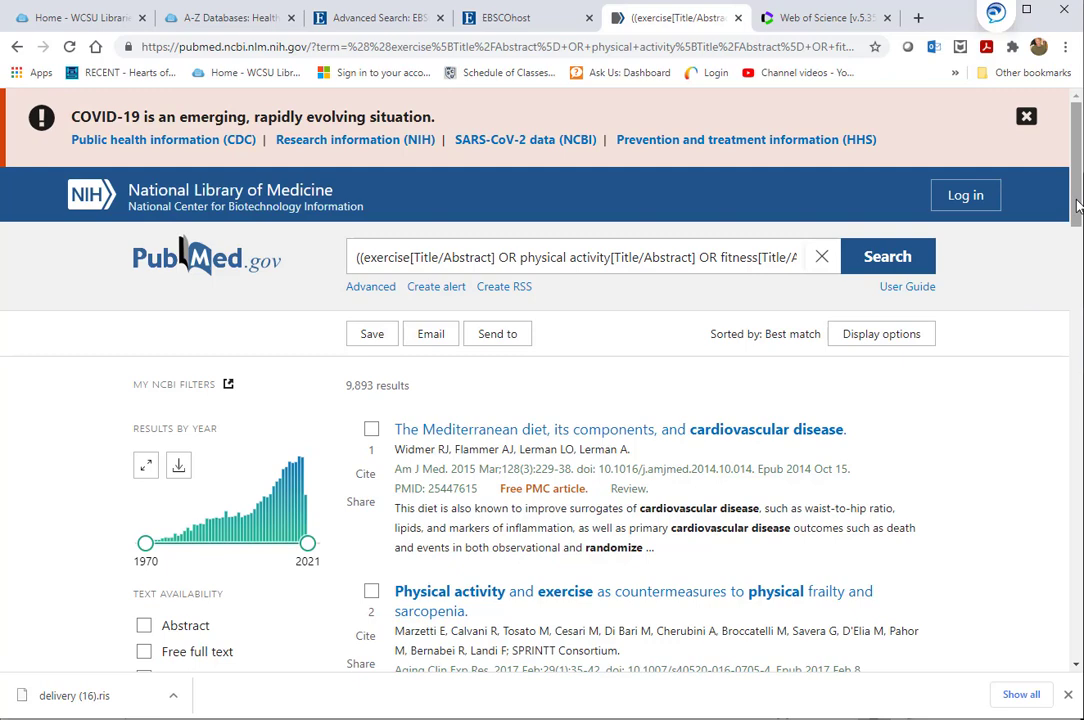
left_click_drag(1077, 205, 1075, 255)
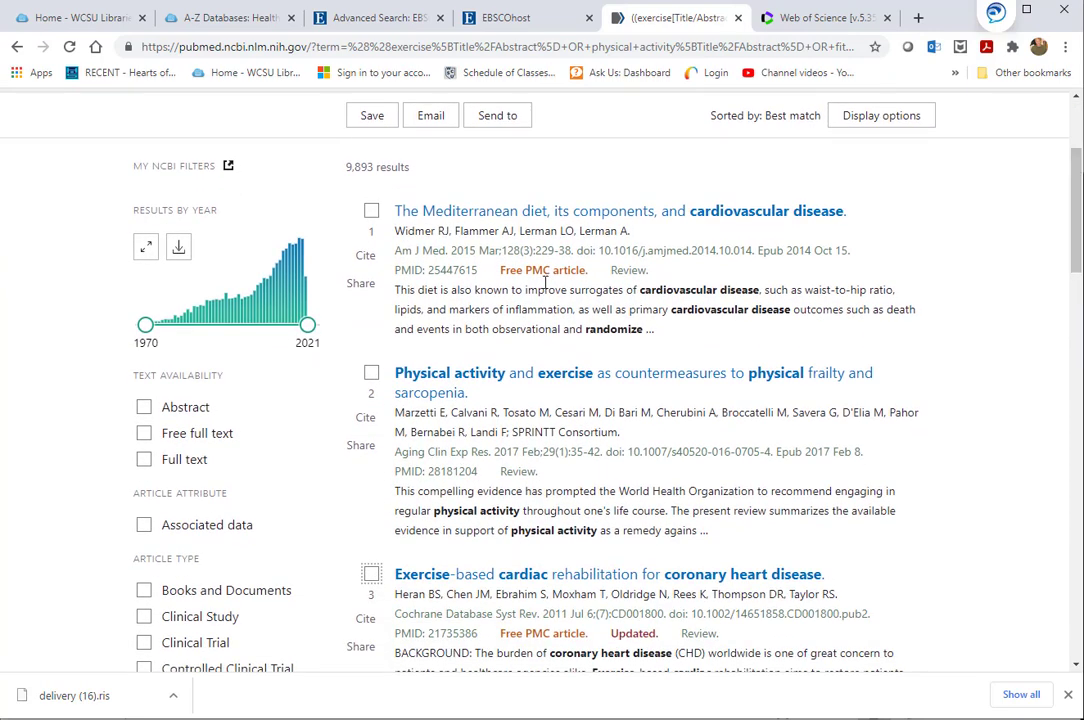
left_click(371, 211)
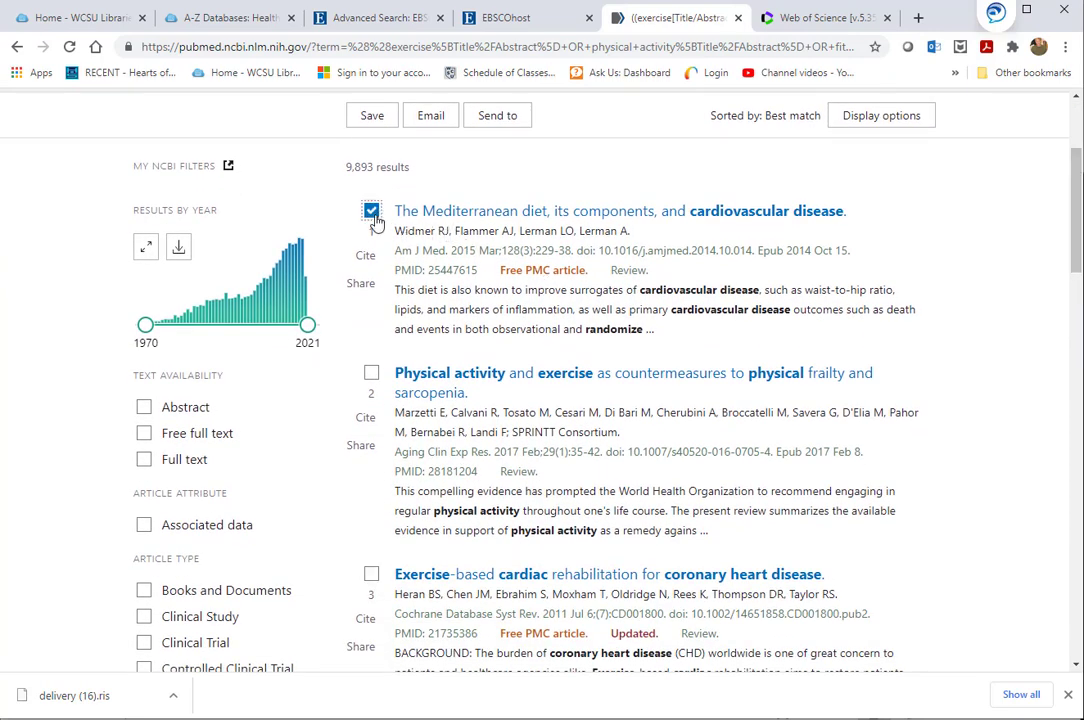
left_click(371, 374)
left_click(371, 574)
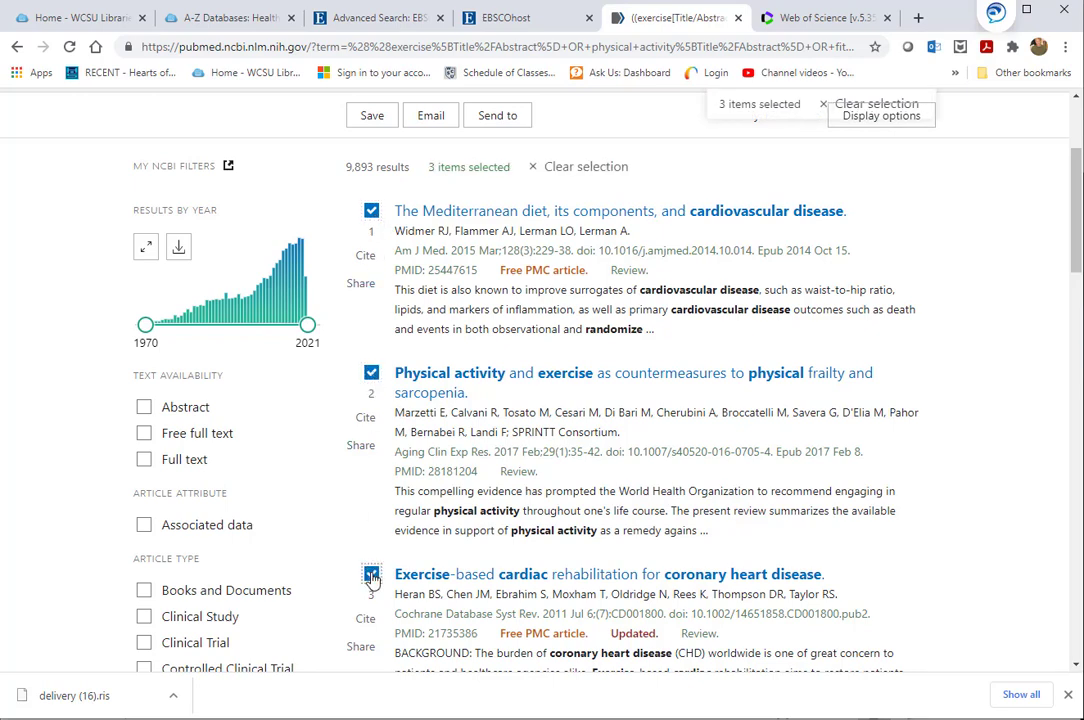
Step: Send the selected articles to a citation manager file and create the download
left_click(505, 115)
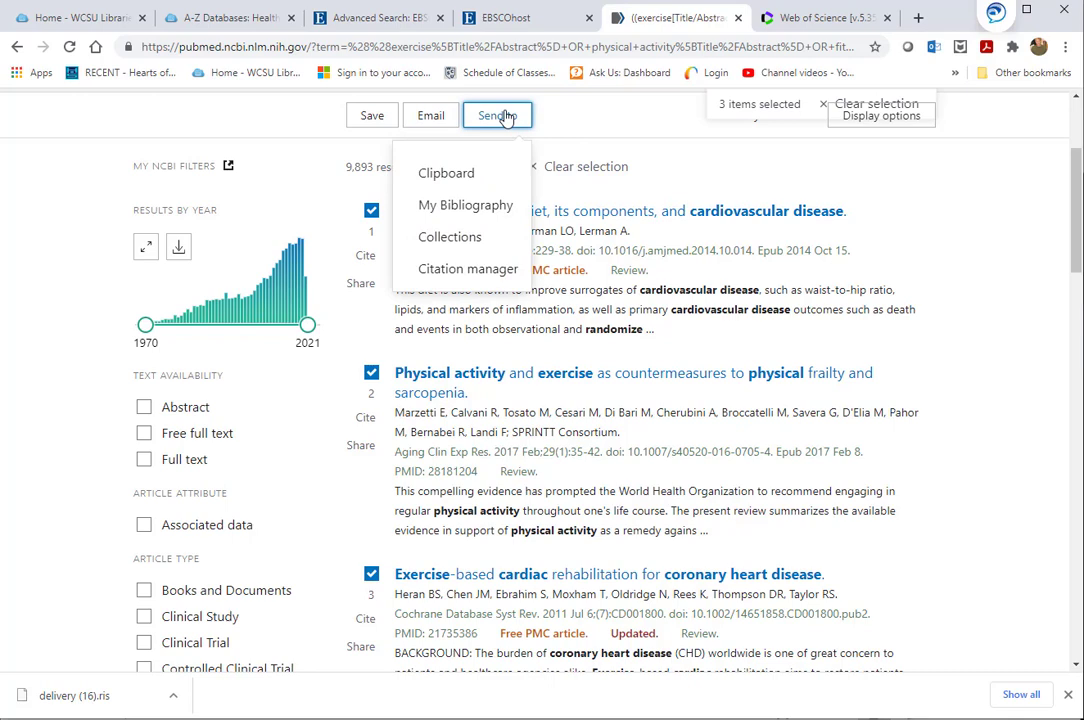
left_click(470, 270)
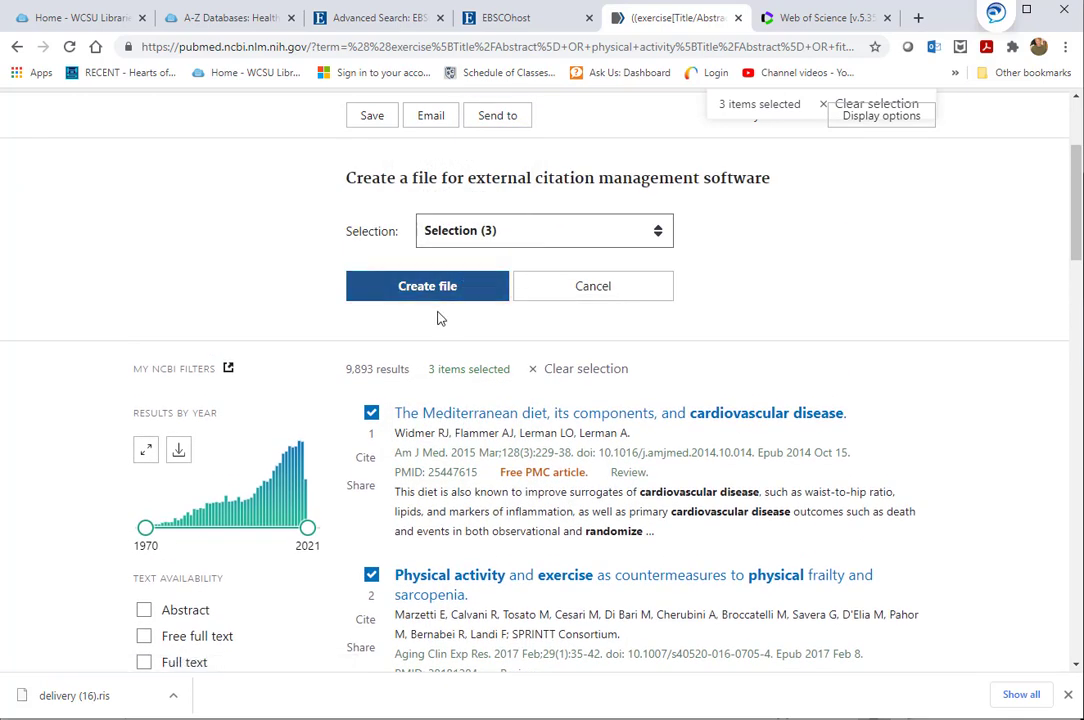
left_click(428, 287)
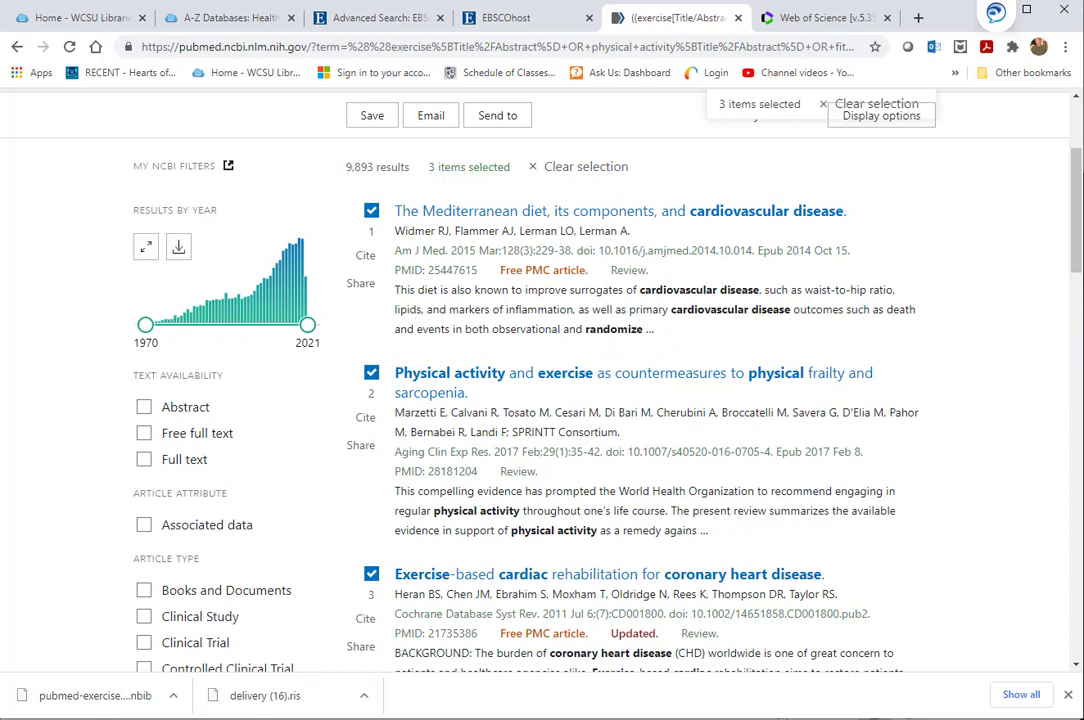
Step: Switch back to Mendeley Desktop and add pubmed-exerciseTi-set (3).nbib from Downloads to the HPX Testing group
key("alt+Tab")
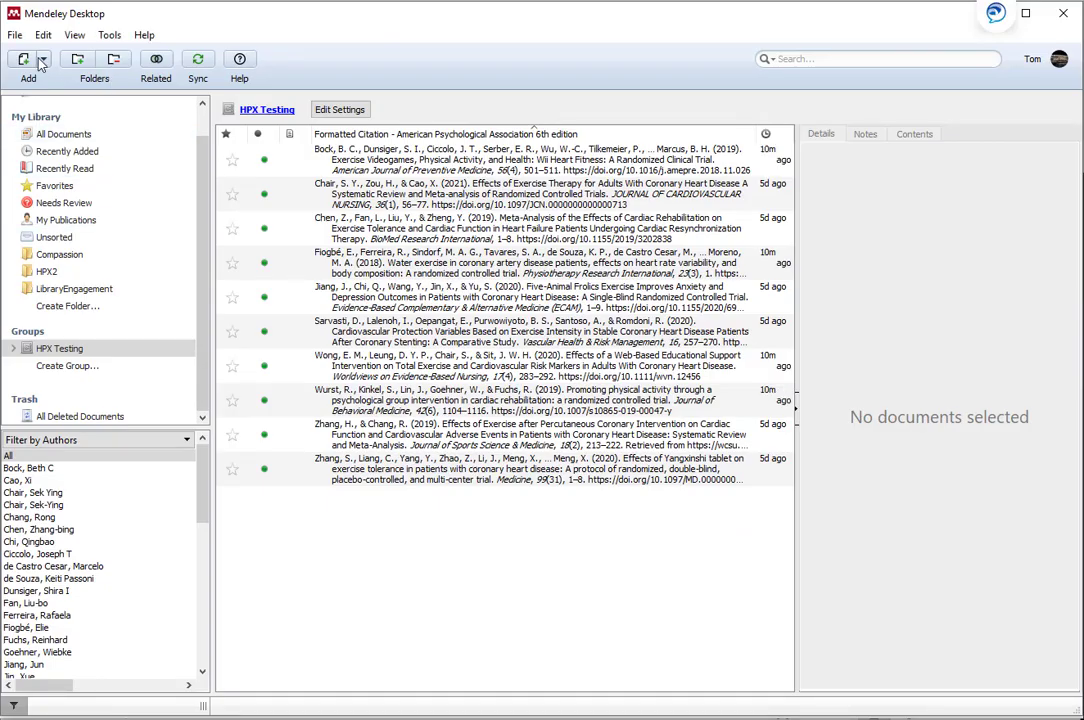
left_click(16, 38)
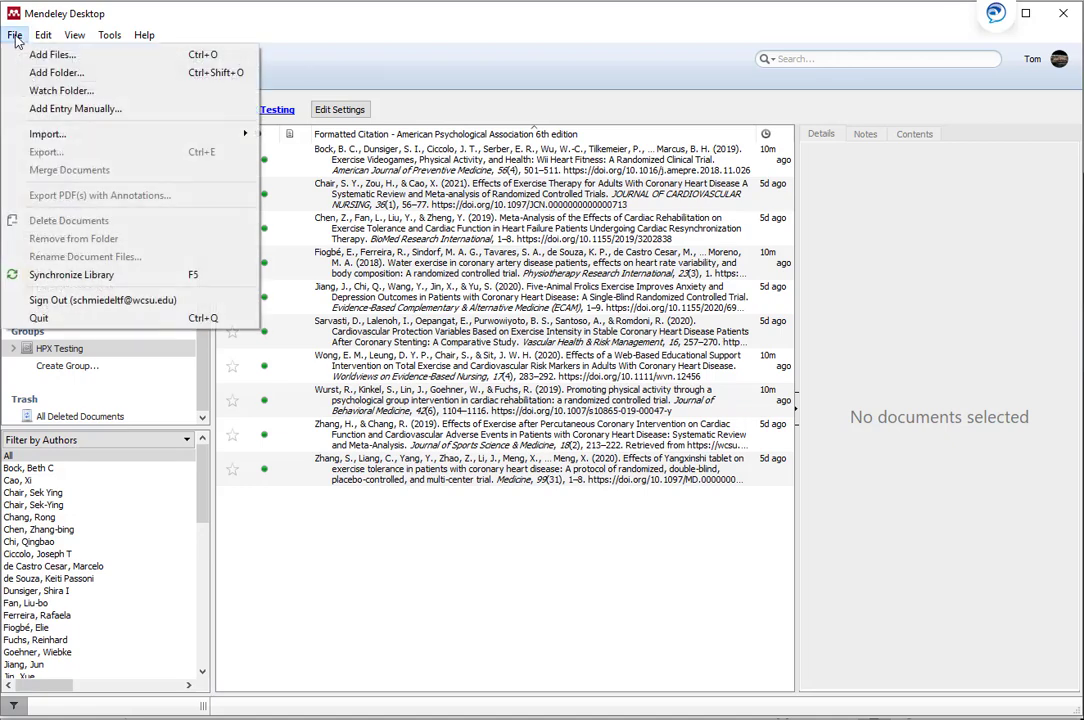
left_click(35, 57)
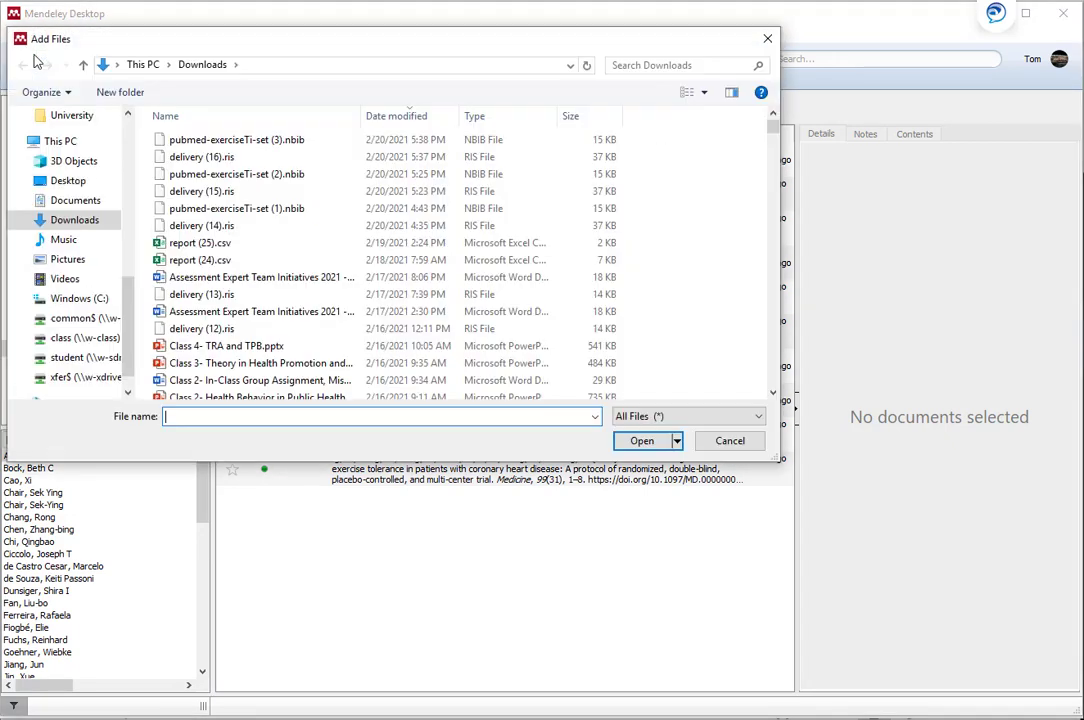
left_click(245, 142)
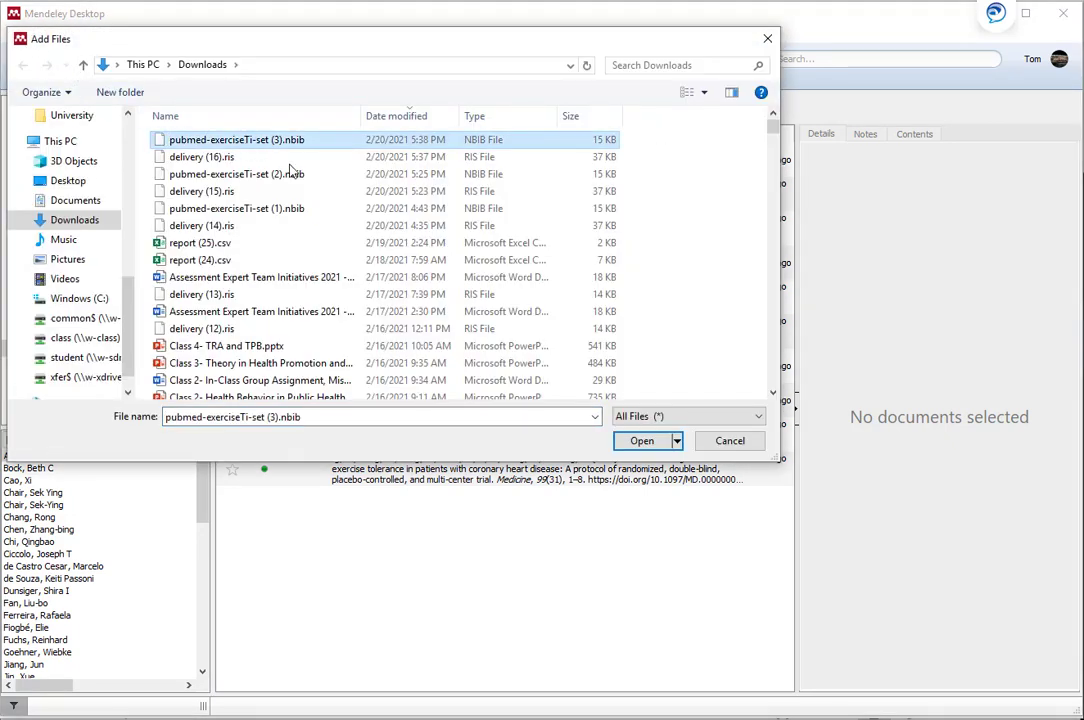
left_click(641, 441)
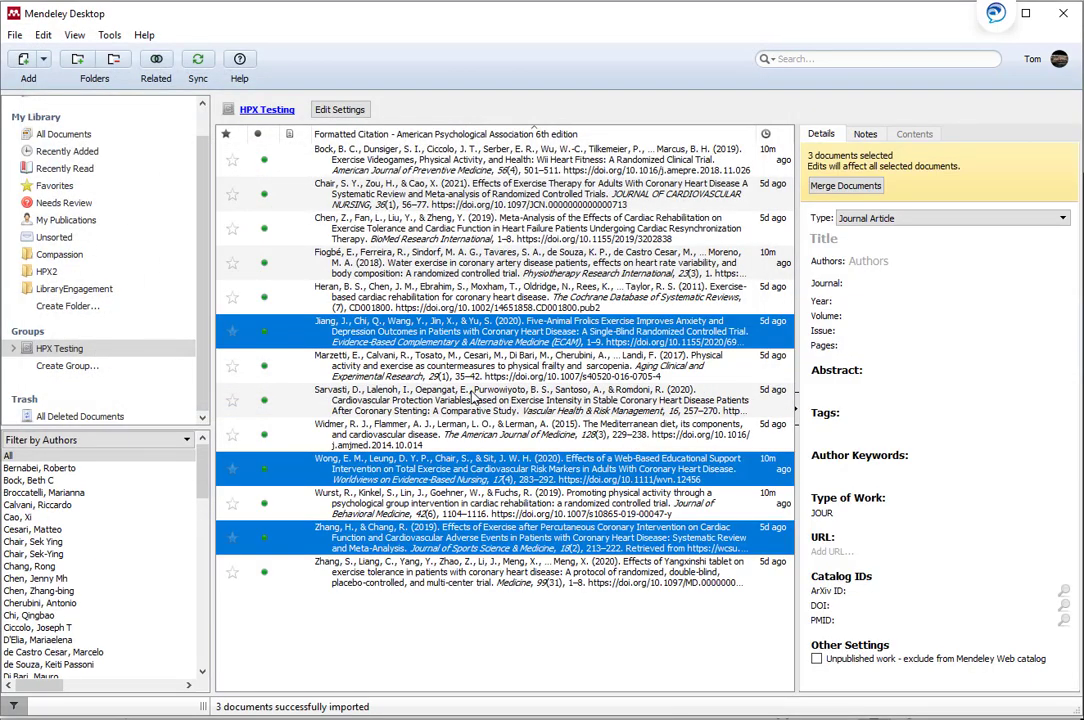
Step: View the details of the second and first articles in the HPX Testing group
left_click(385, 190)
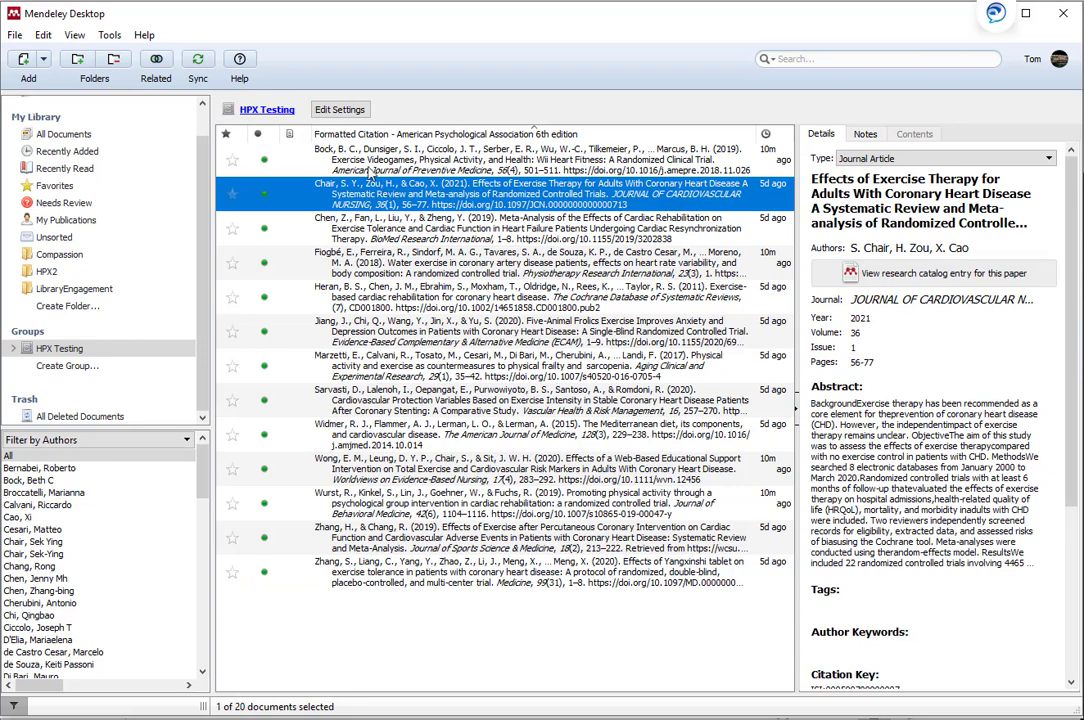
left_click(356, 152)
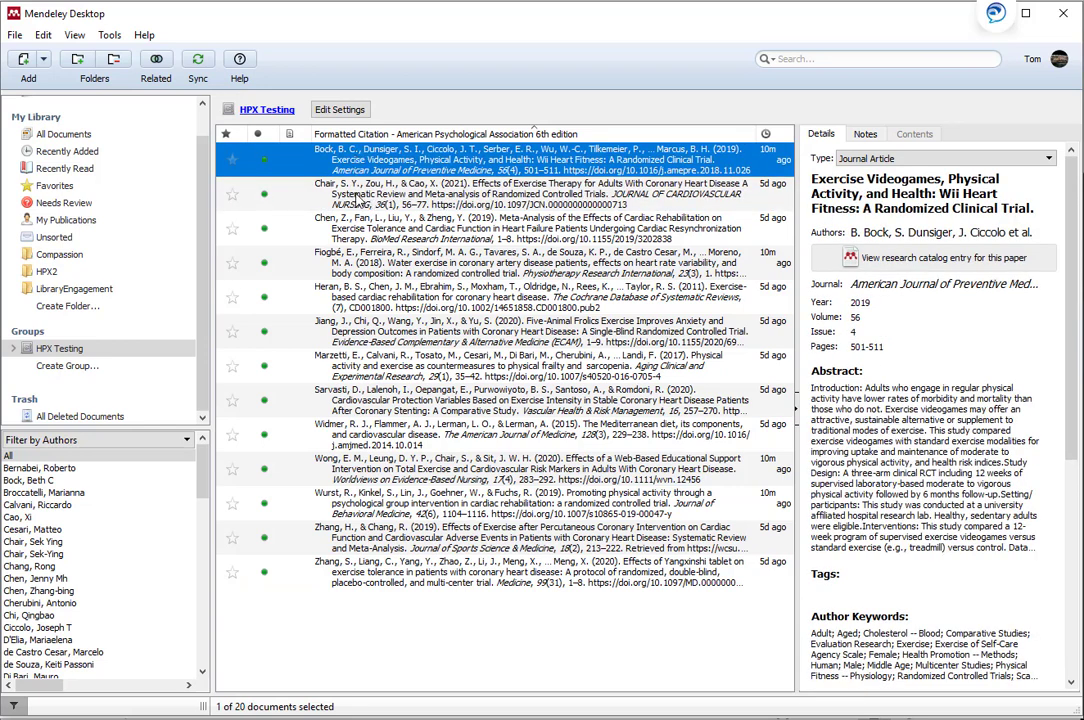
Step: Switch to the Web of Science results in the browser and select records 2, 4 and 6
key("alt+Tab")
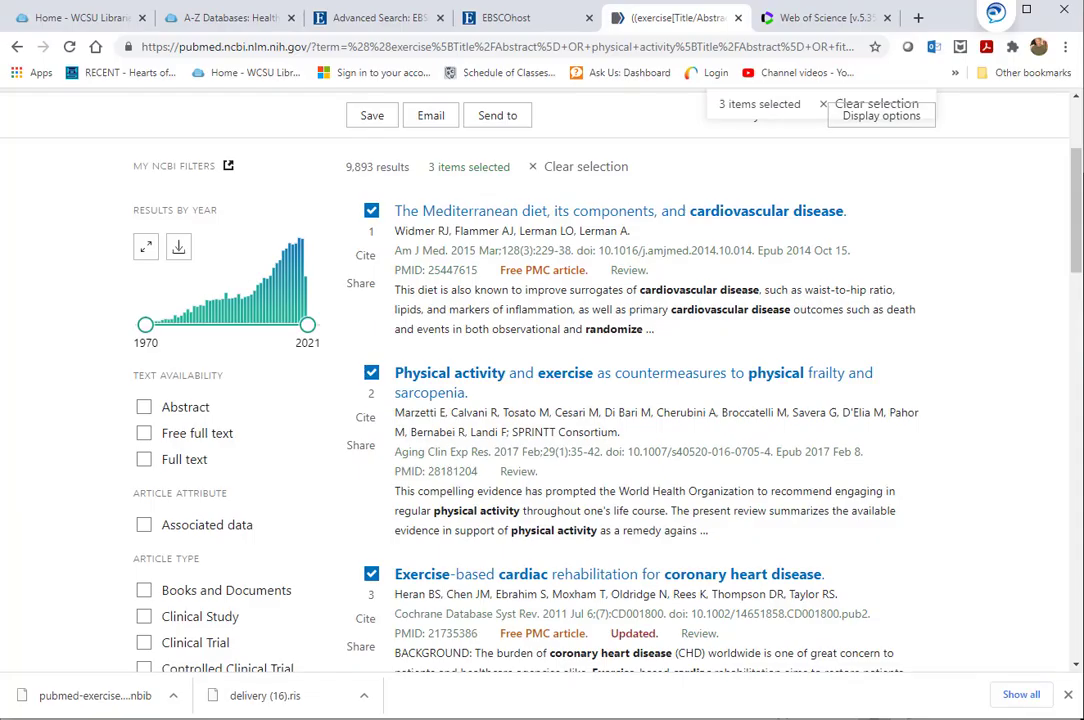
left_click(790, 20)
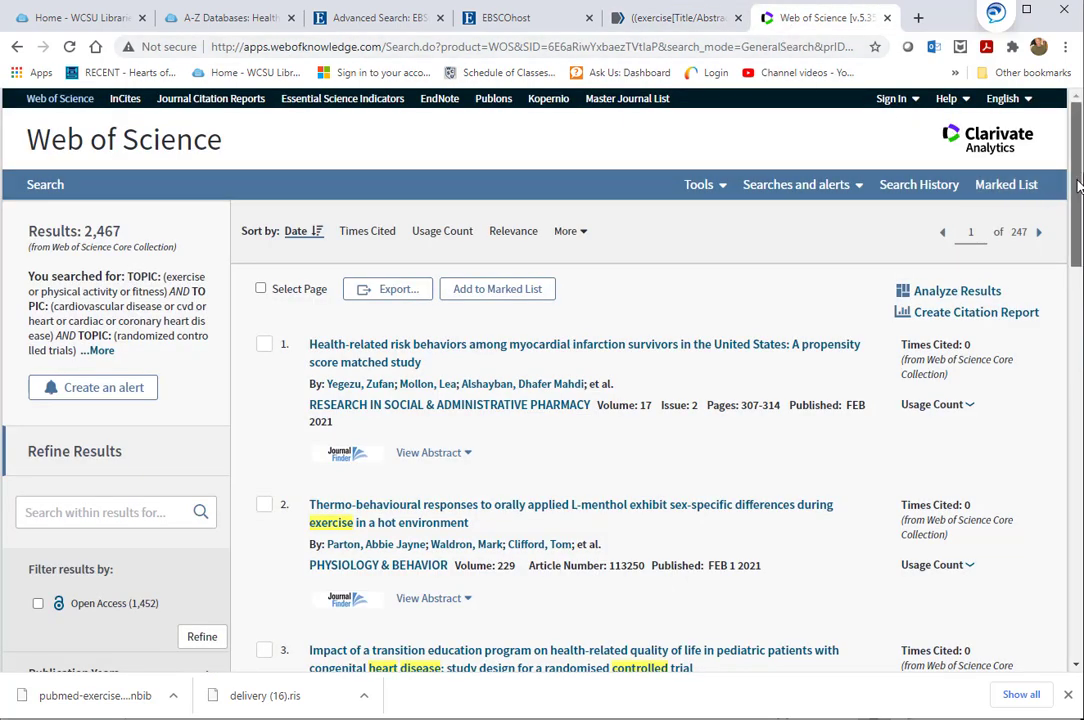
left_click_drag(1078, 187, 1077, 288)
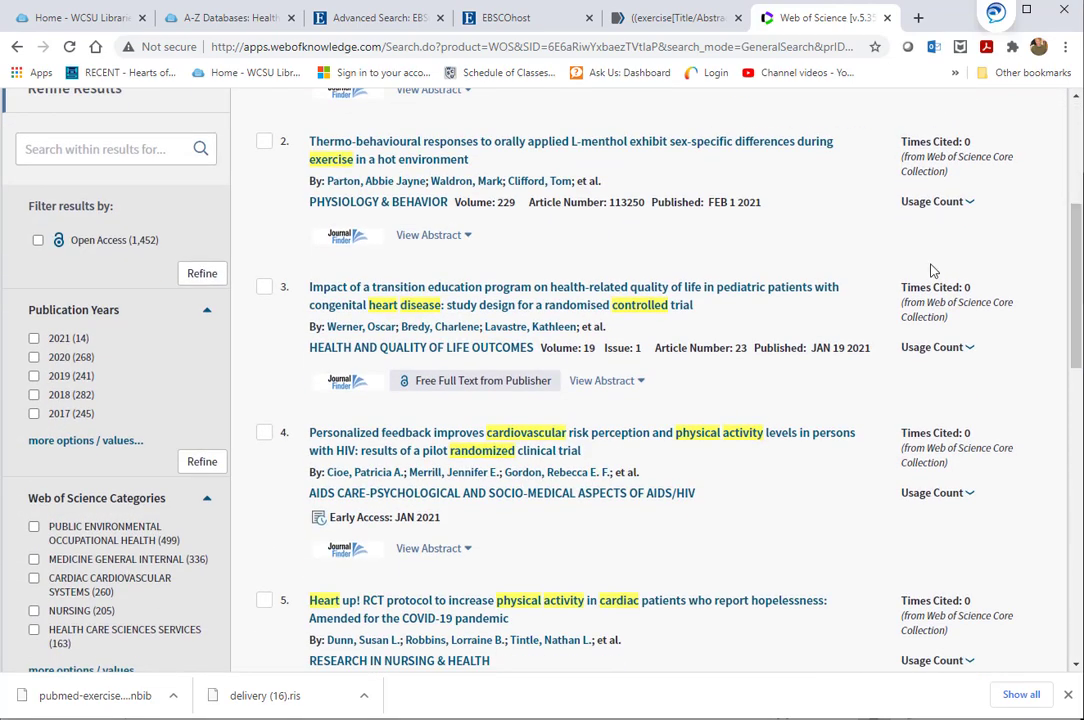
left_click(264, 143)
left_click(264, 432)
scroll(264, 440, "down", 2)
left_click(264, 604)
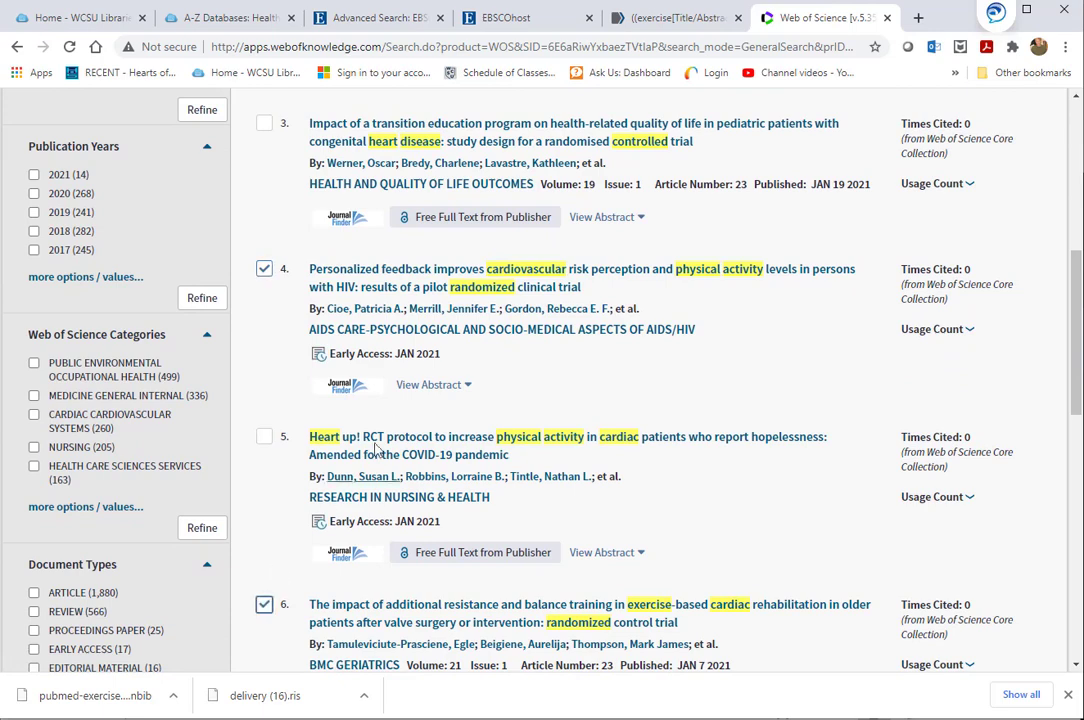
Step: Export the selected records with author, title, source and abstract to a file in BibTeX format
scroll(330, 500, "up", 5)
left_click(398, 172)
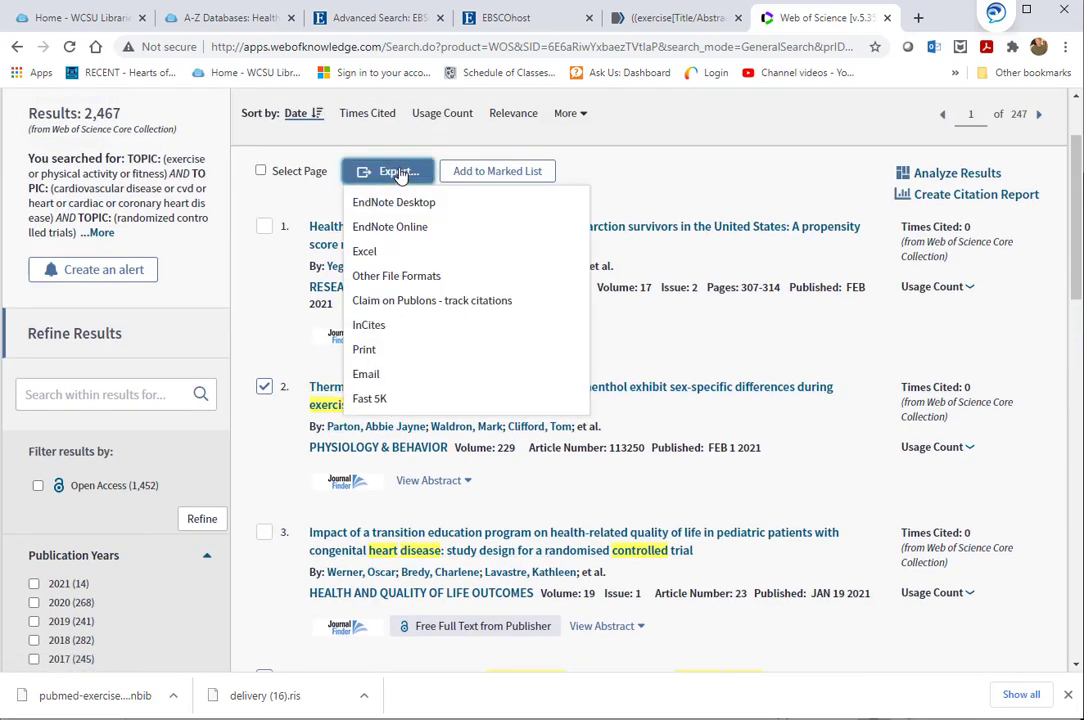
left_click(400, 282)
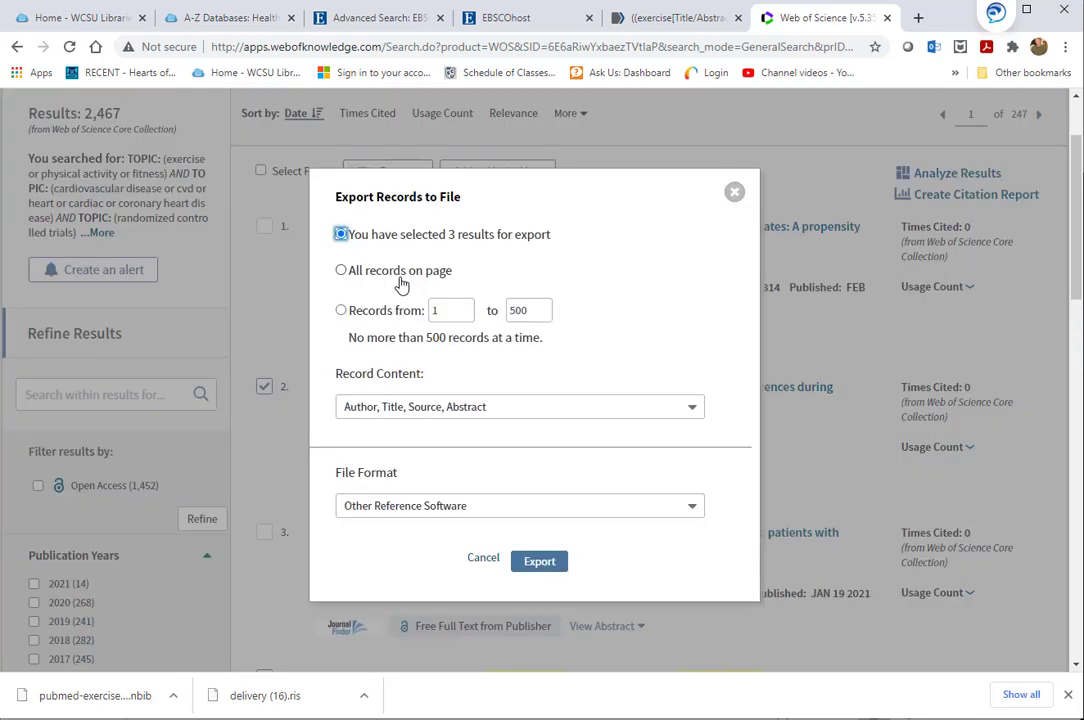
left_click(485, 509)
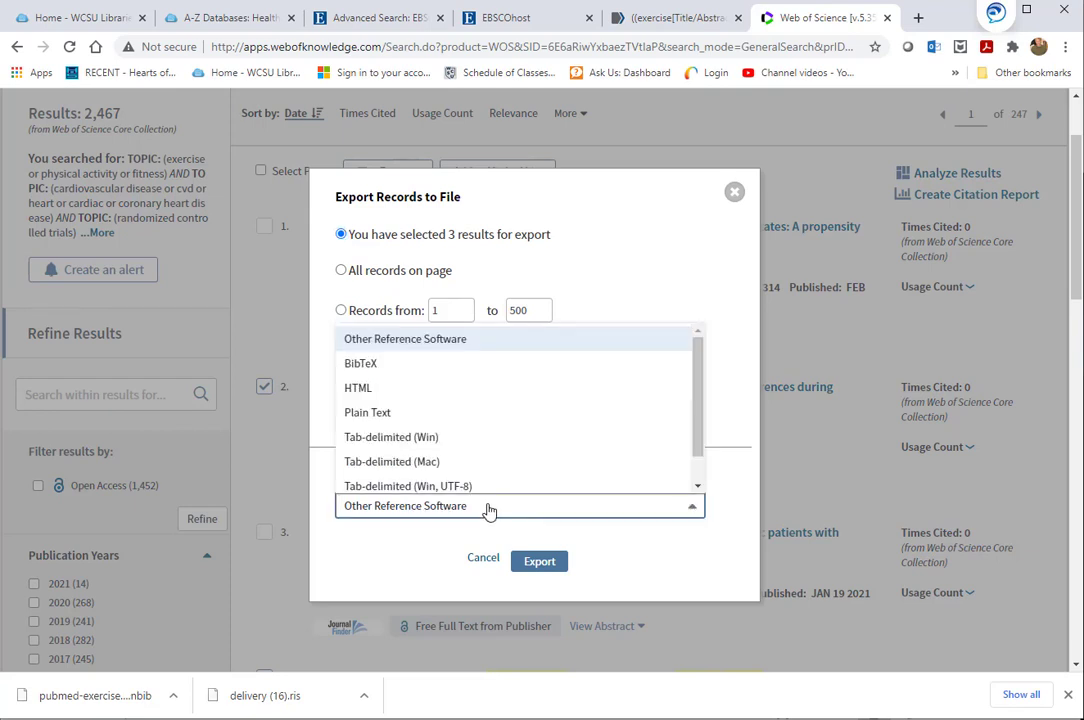
left_click(374, 365)
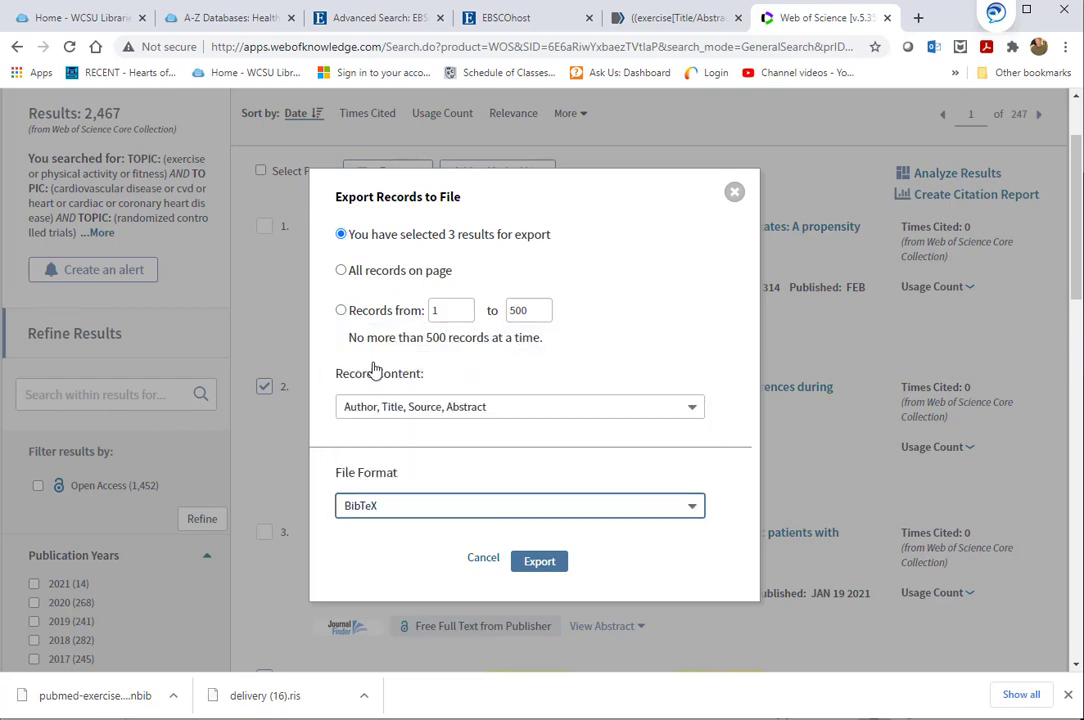
left_click(536, 561)
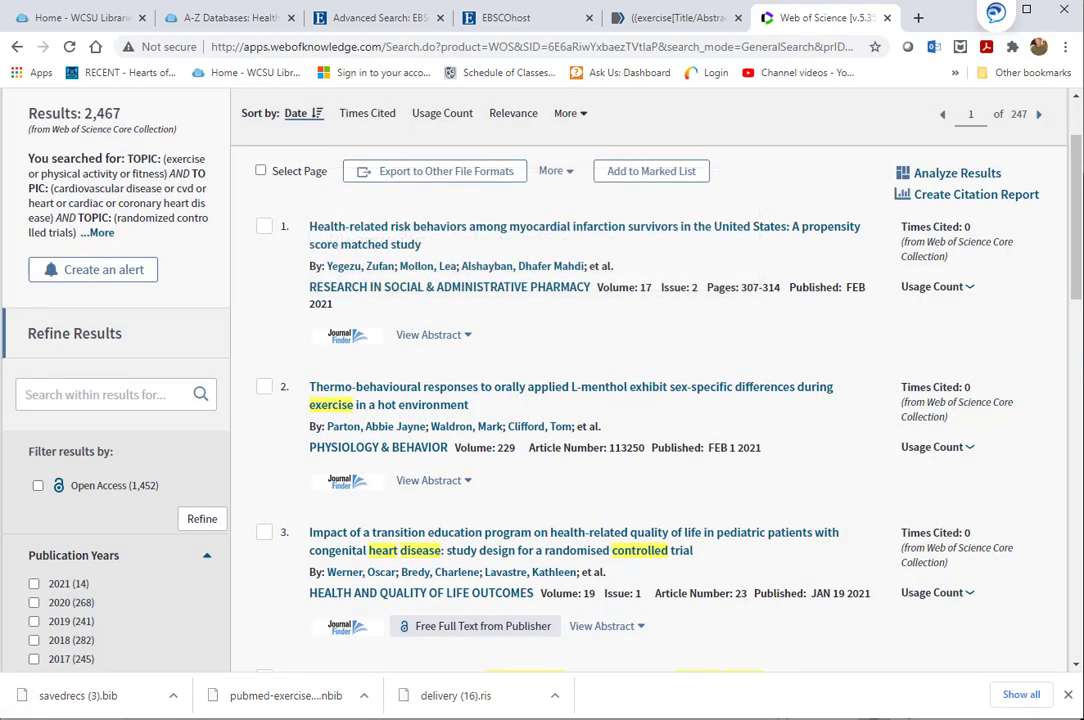
Step: Switch to Mendeley Desktop, add savedrecs (3).bib from Downloads to the HPX Testing group, and select the first article
key("alt+Tab")
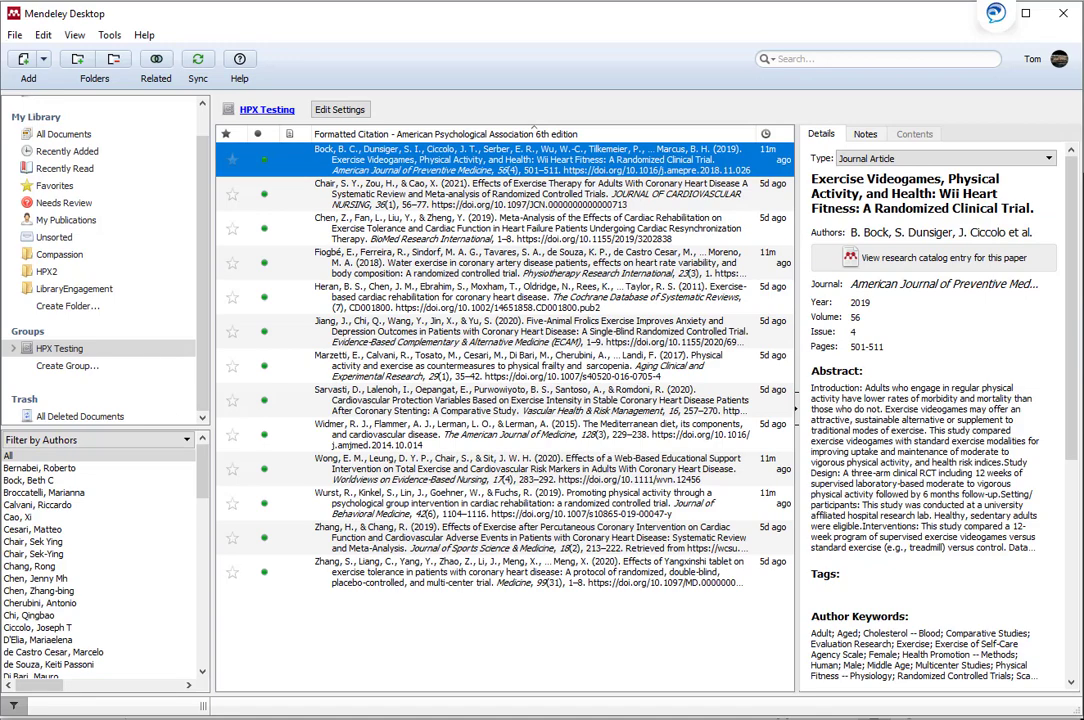
left_click(15, 34)
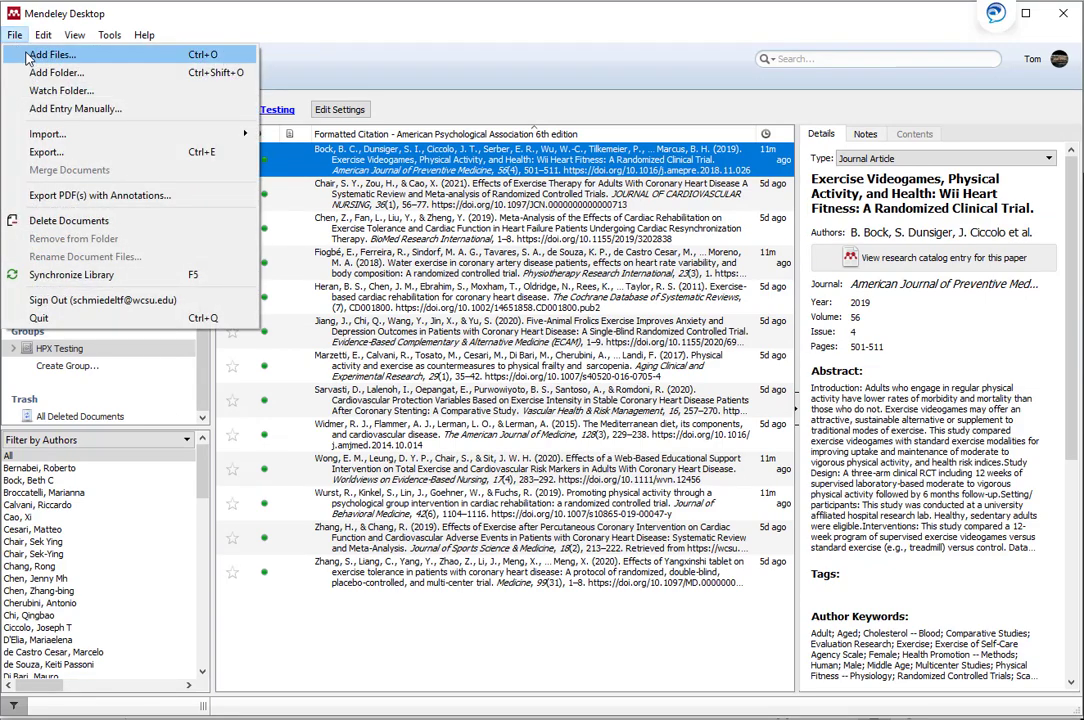
left_click(45, 54)
left_click(166, 143)
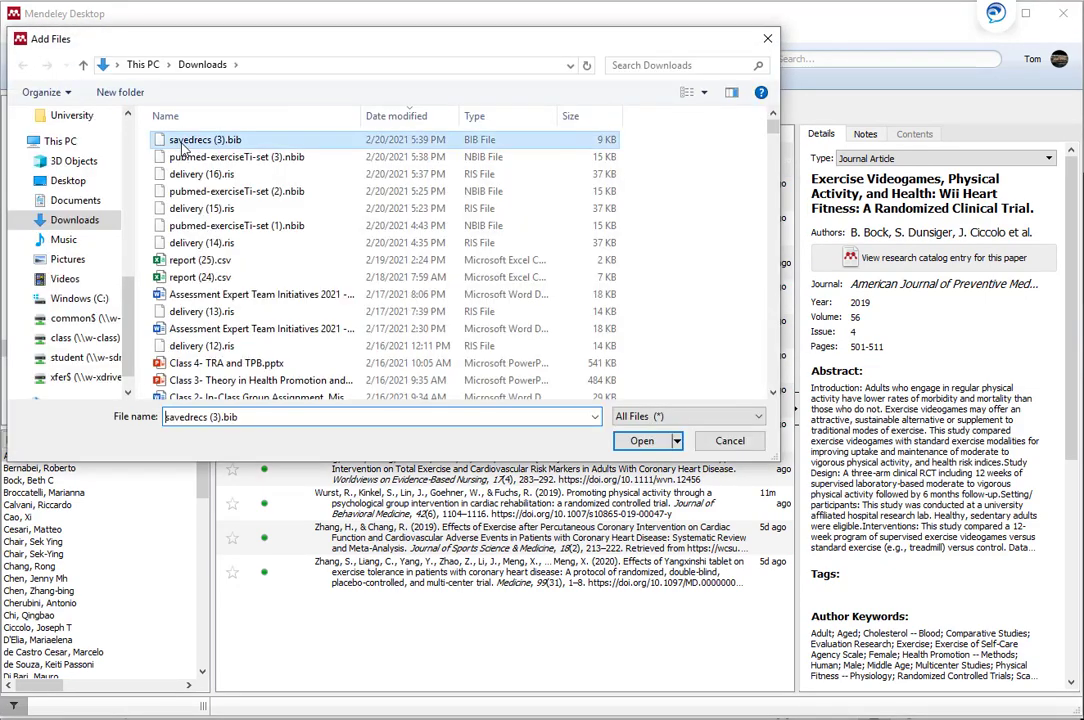
left_click(640, 441)
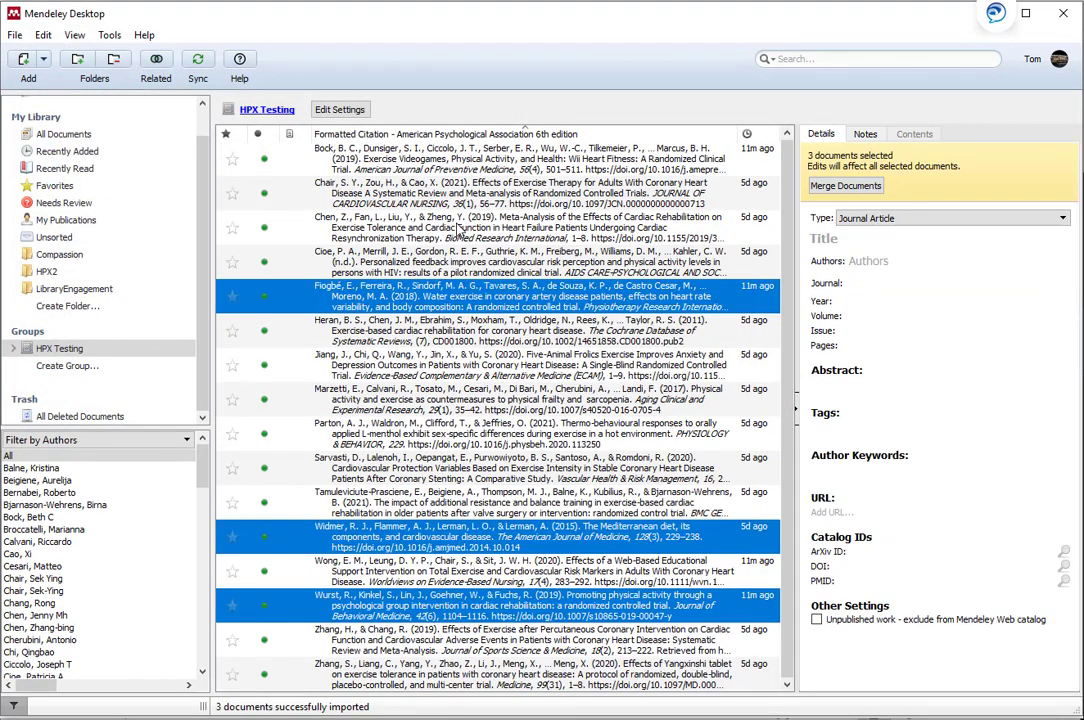
left_click(437, 152)
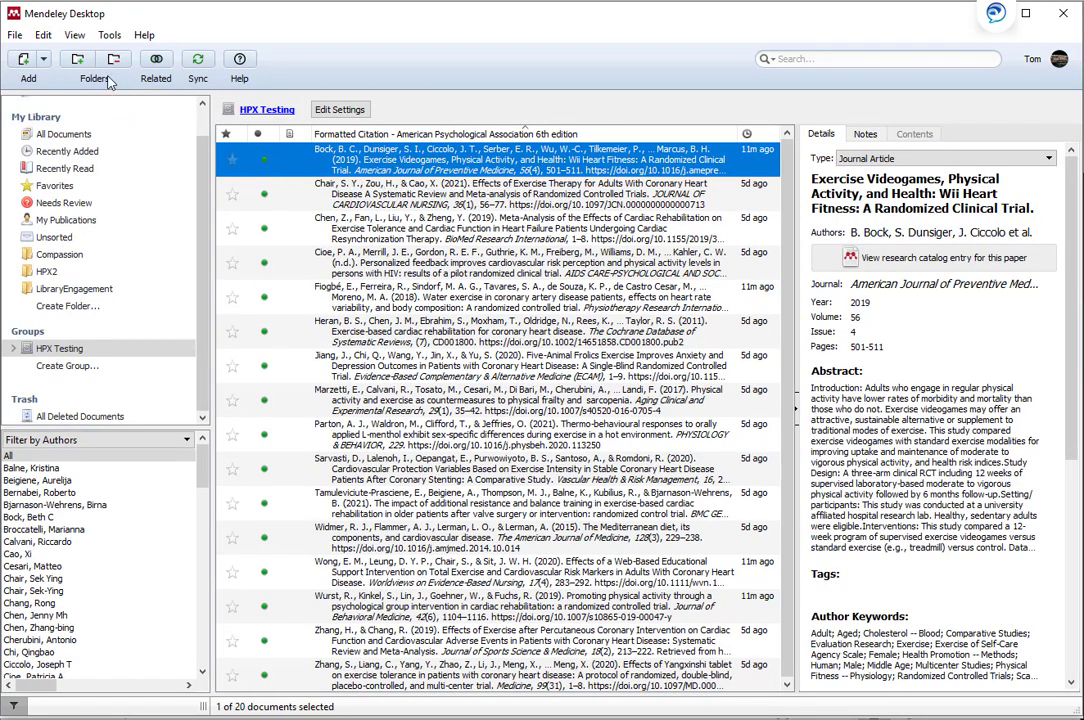
Step: Select all documents in the HPX Testing group and copy them as formatted citations
key("alt+Tab")
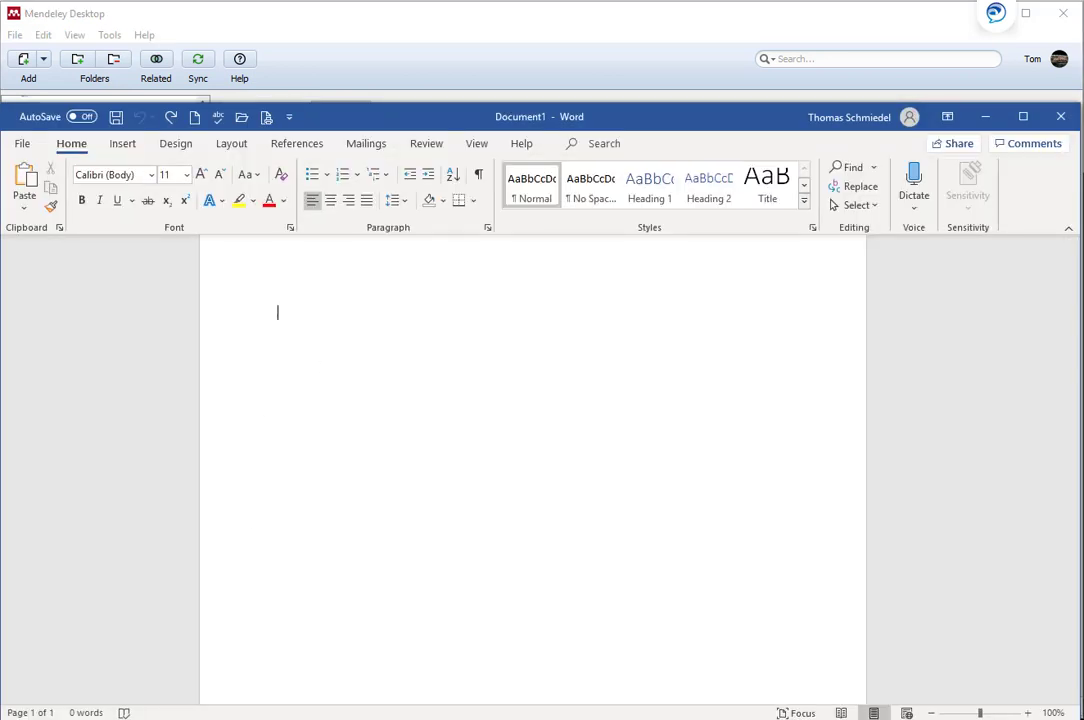
key("alt+Tab")
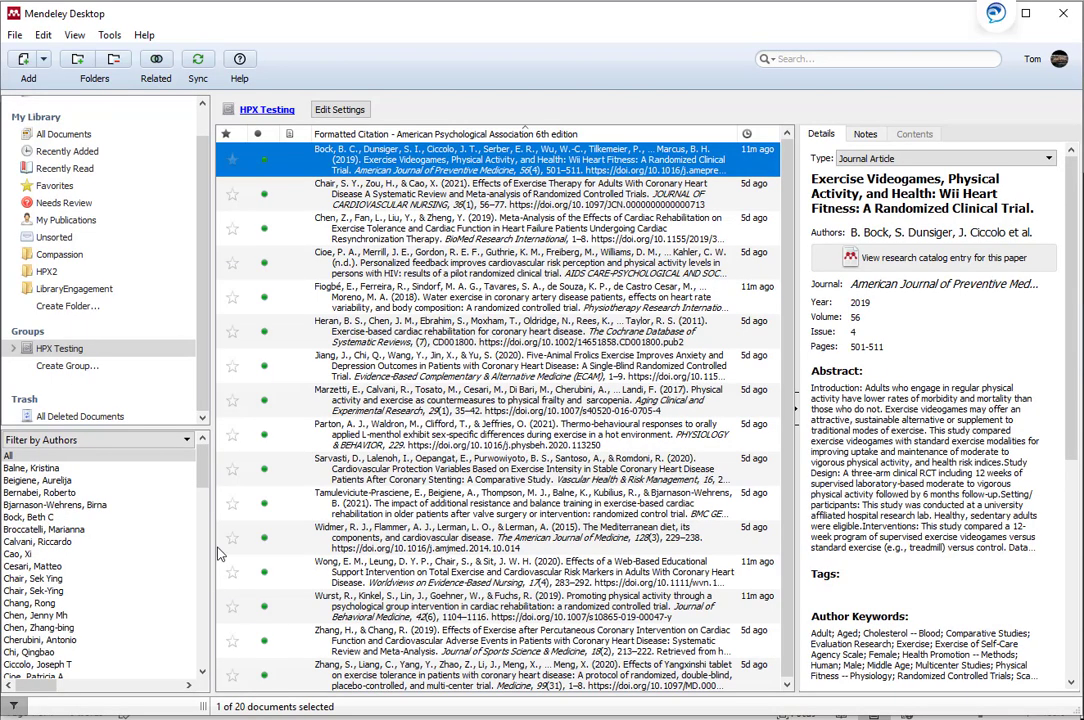
left_click(43, 35)
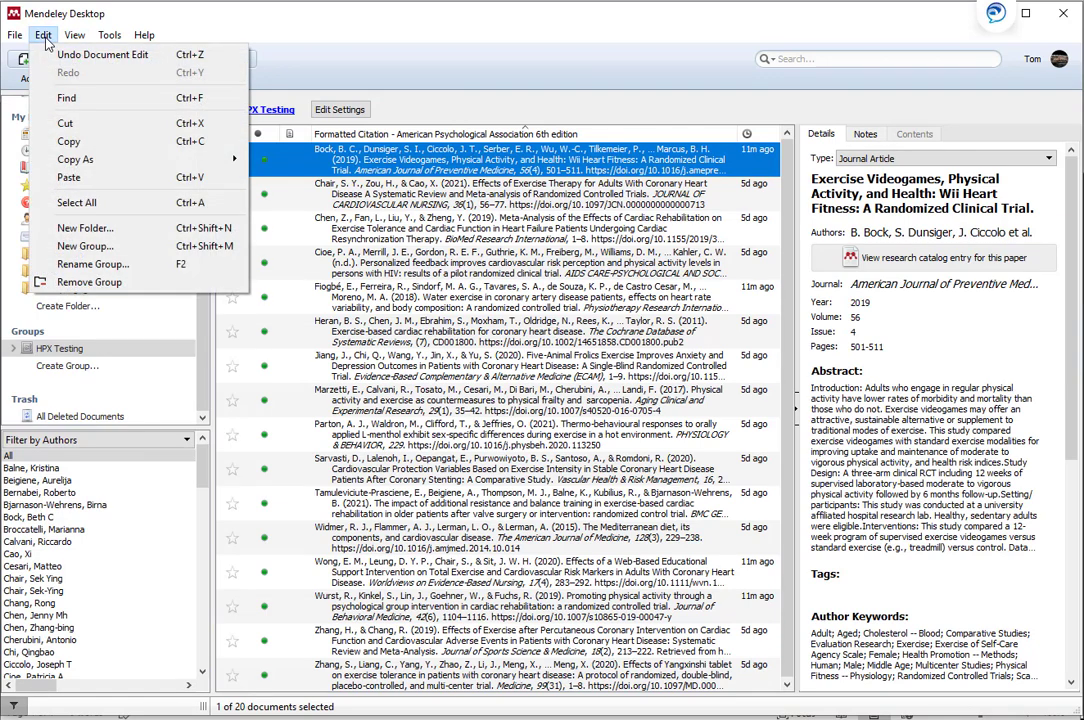
left_click(76, 202)
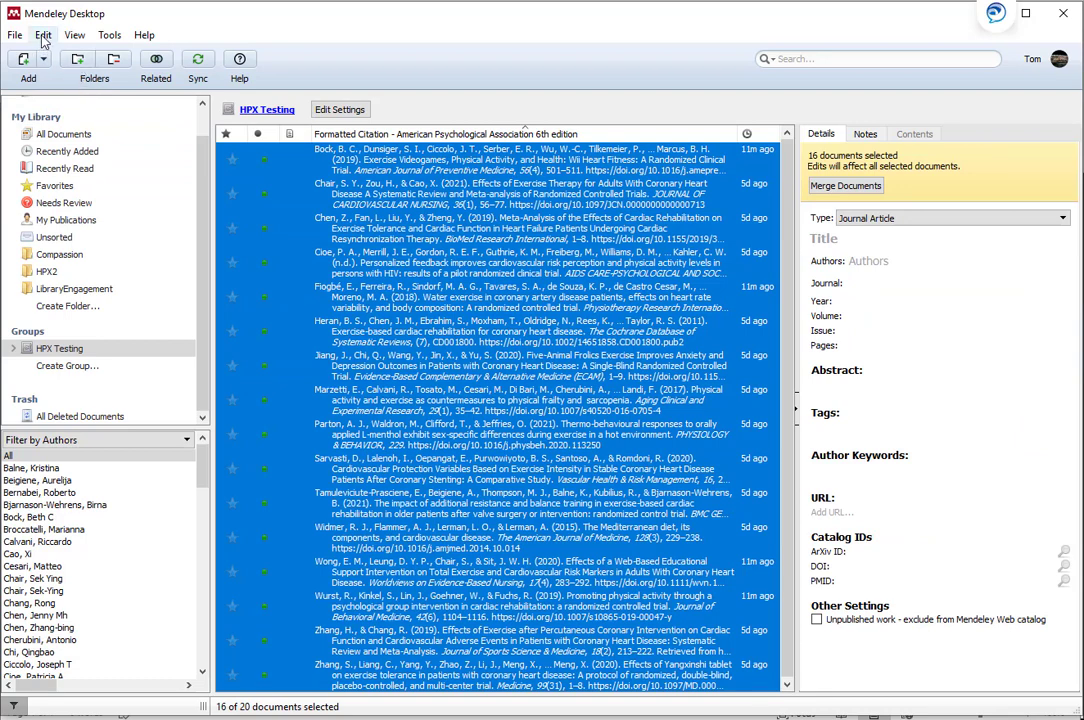
left_click(43, 36)
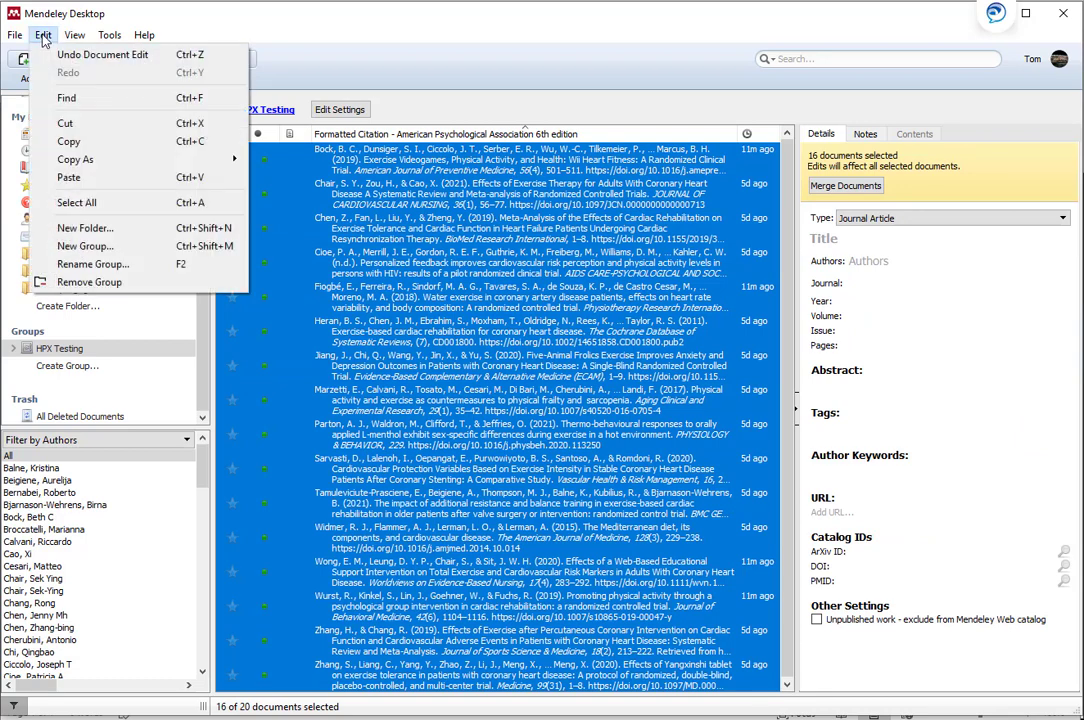
mouse_move(72, 162)
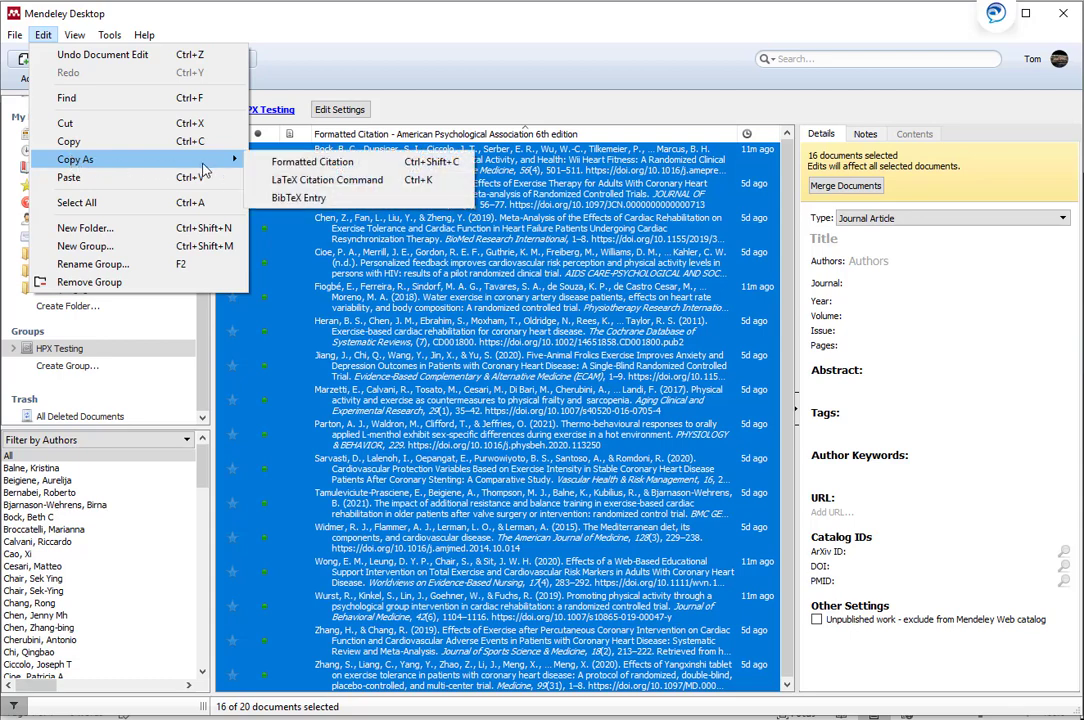
left_click(288, 163)
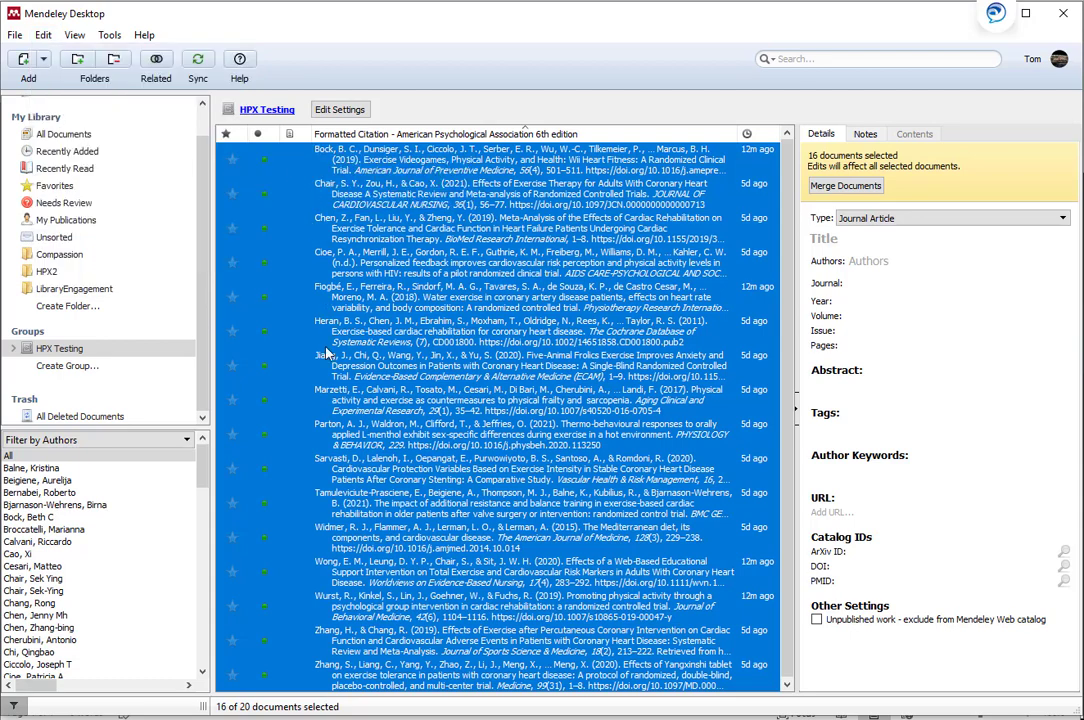
Step: Switch to Word and paste the copied citations into the blank document
key("alt+Tab")
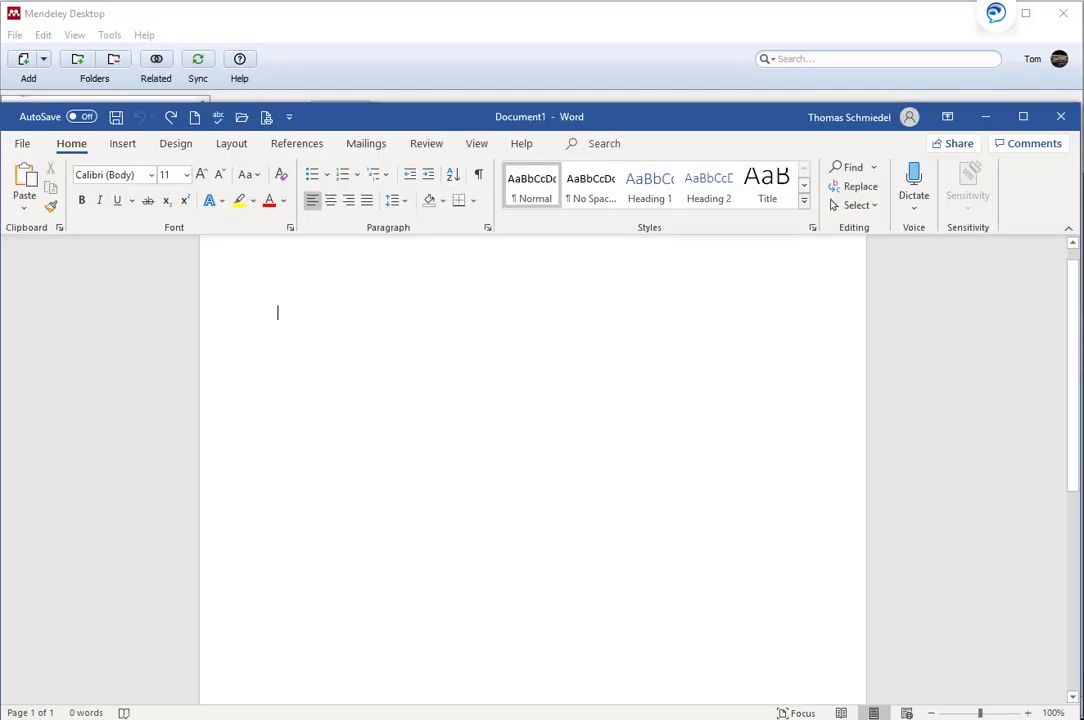
right_click(281, 313)
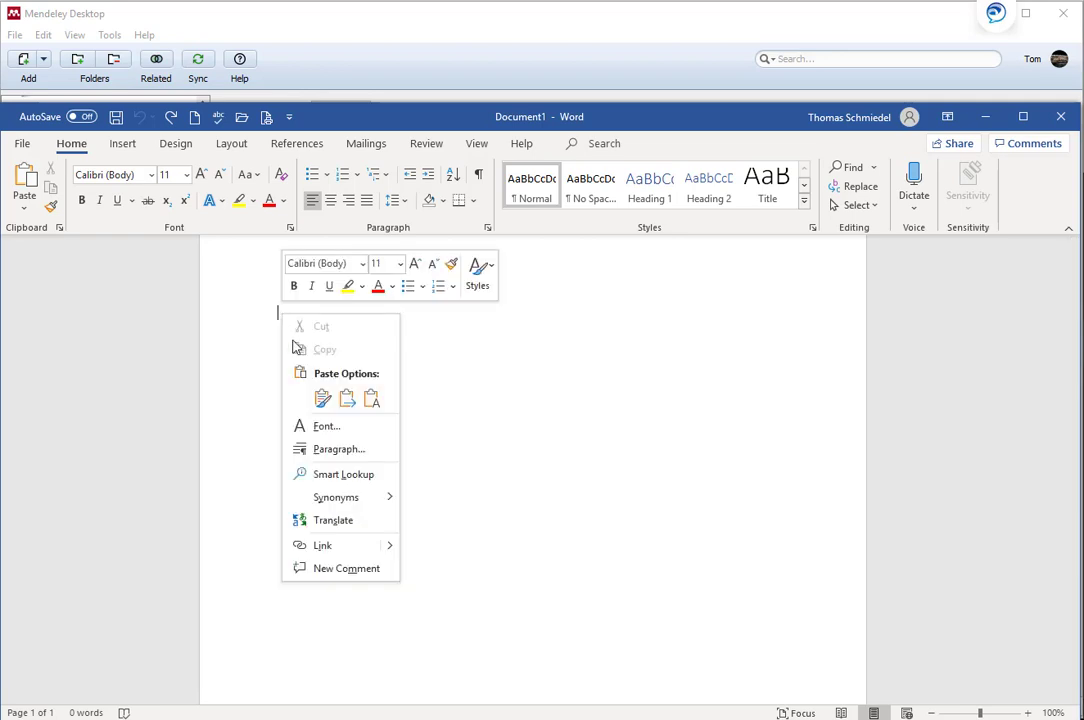
left_click(287, 394)
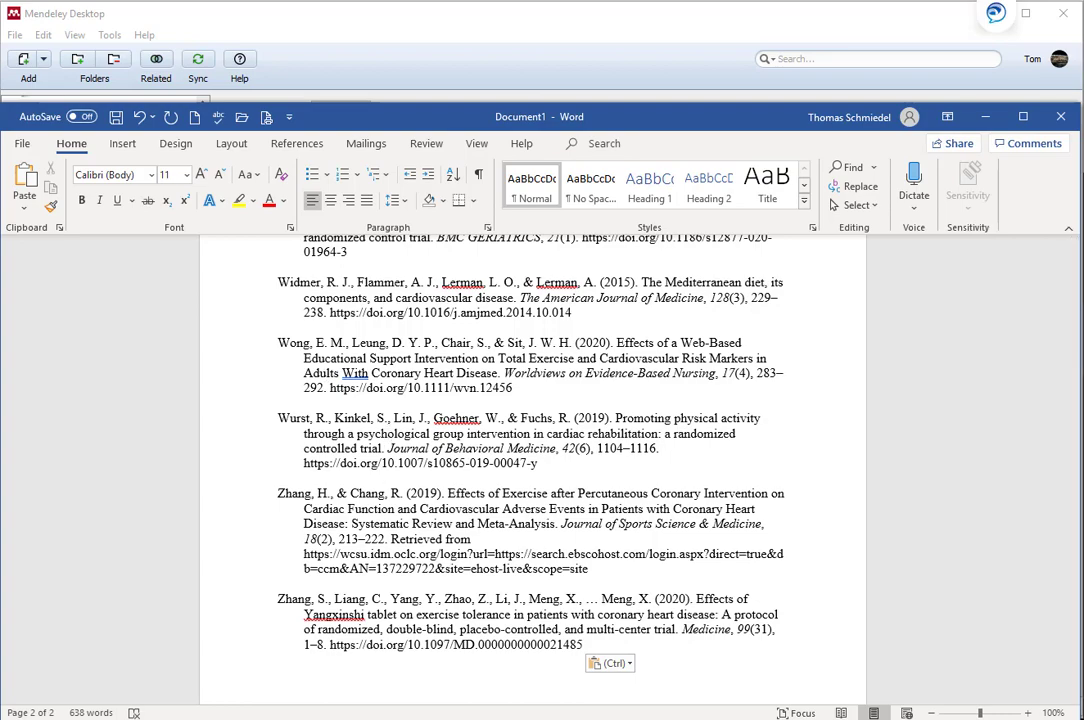
Step: Switch to the library's databases page in the browser, open Research Consultations, and examine the Librarian Liaisons list
key("alt+Tab")
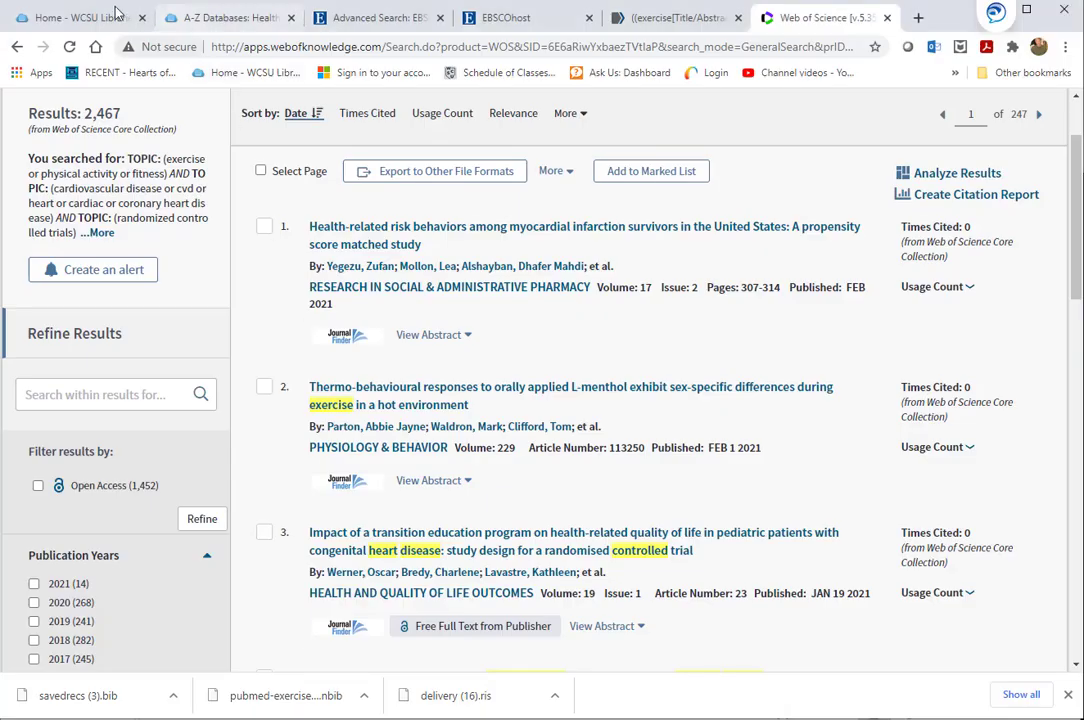
left_click(200, 22)
scroll(375, 230, "up", 3)
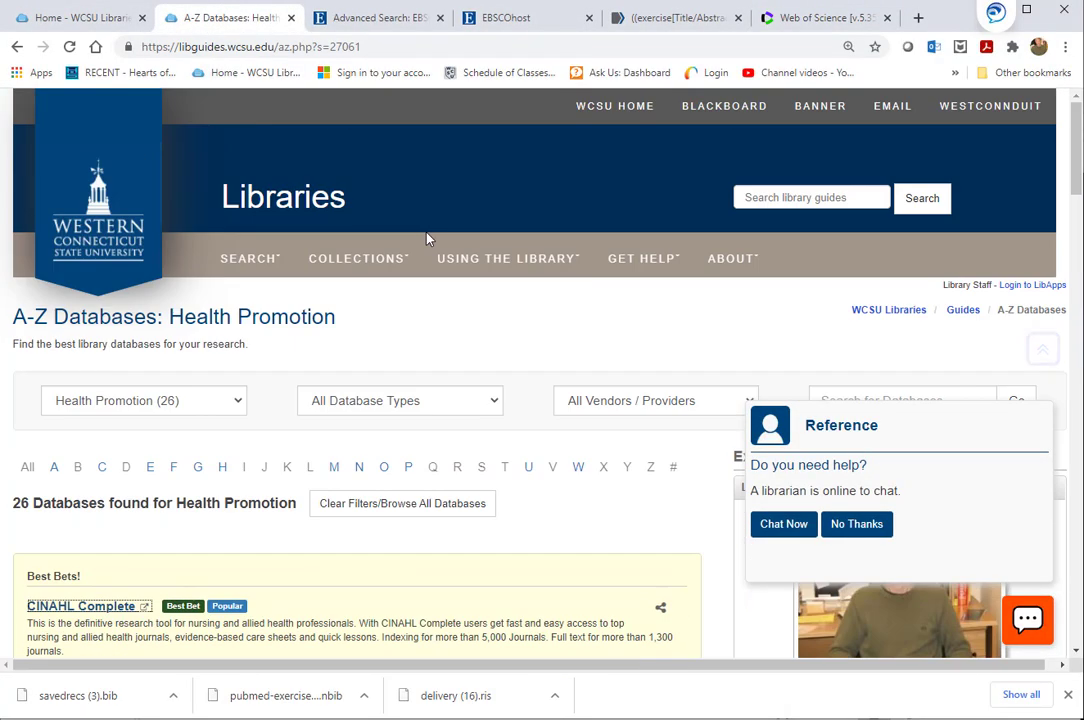
mouse_move(395, 258)
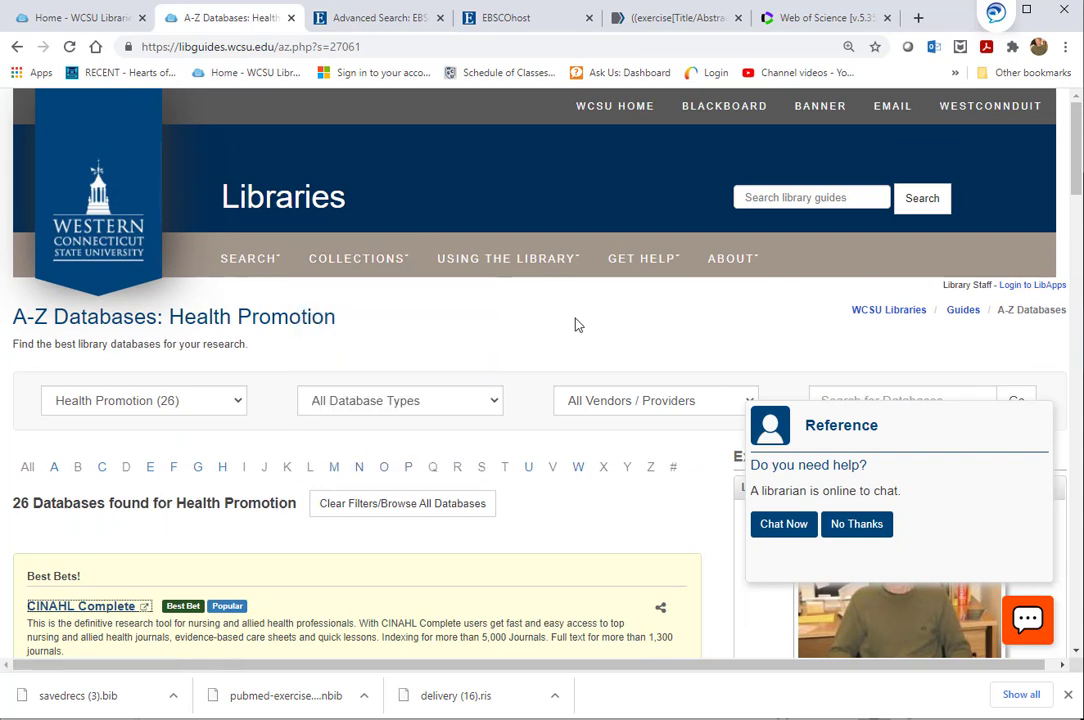
mouse_move(641, 262)
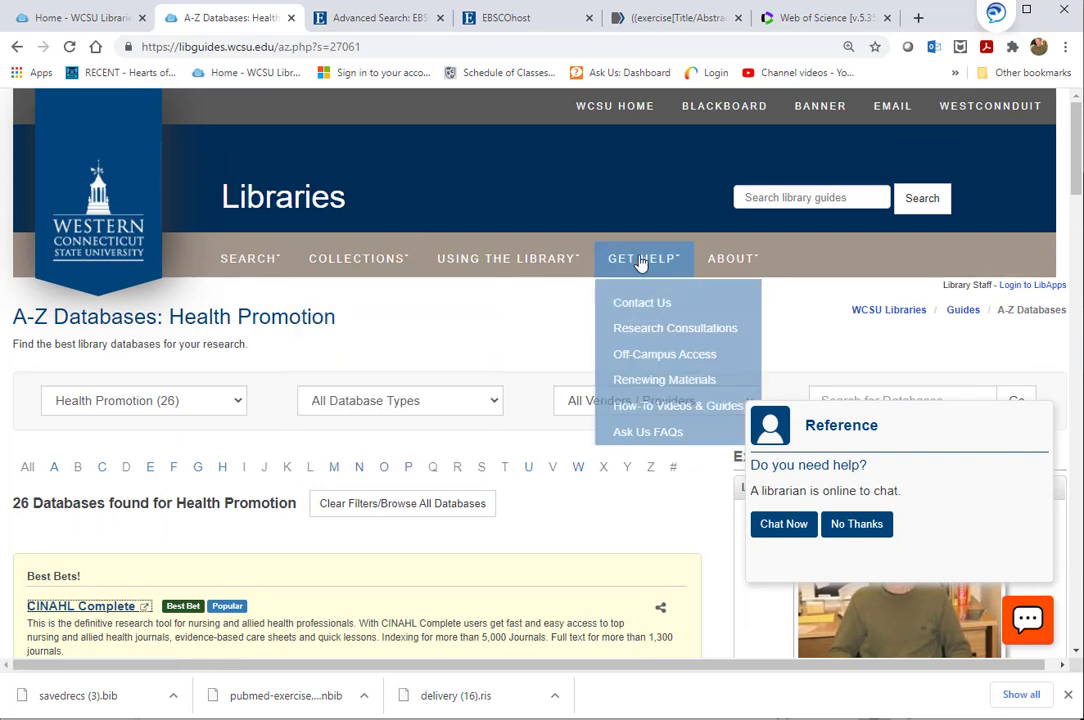
left_click(648, 341)
scroll(545, 415, "down", 5)
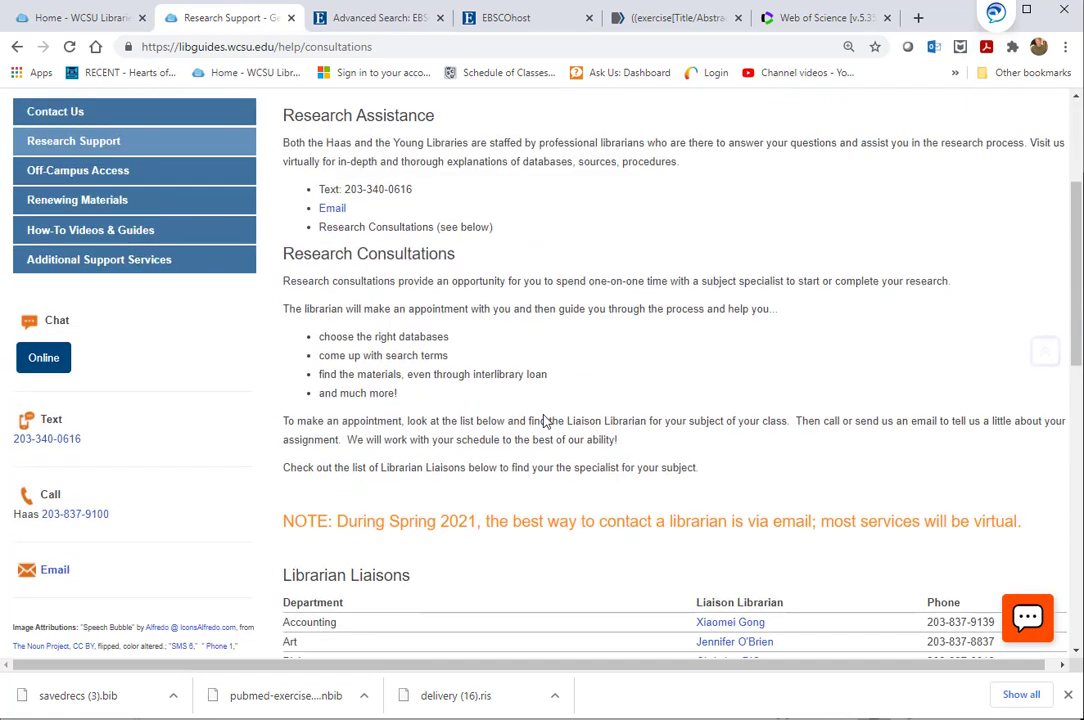
scroll(545, 420, "down", 3)
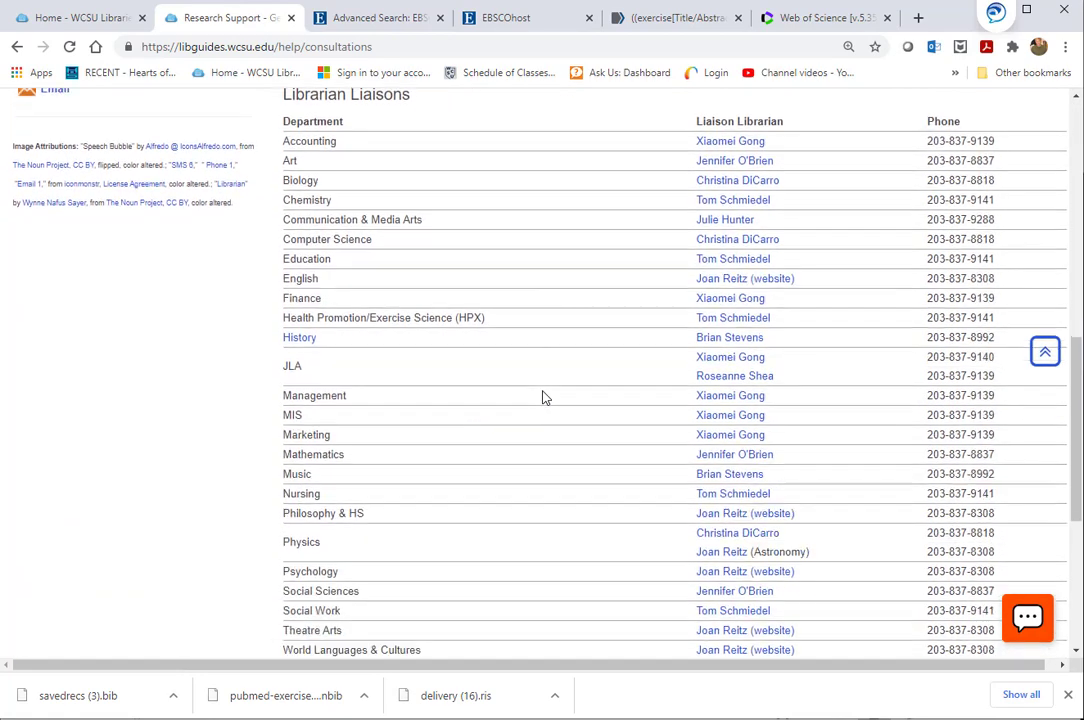